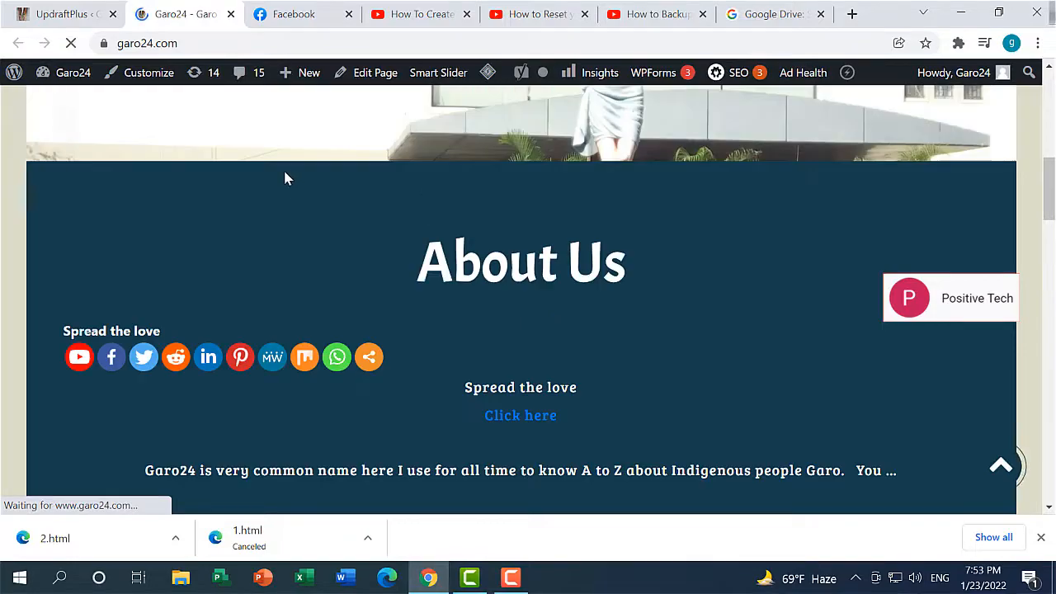
- Switch from the live Garo24 site to its WordPress admin dashboard and open the page for adding new plugins
{"action": "left_click_drag", "start_coordinate": [1051, 176], "coordinate": [1051, 78]}
{"action": "left_click", "coordinate": [66, 14]}
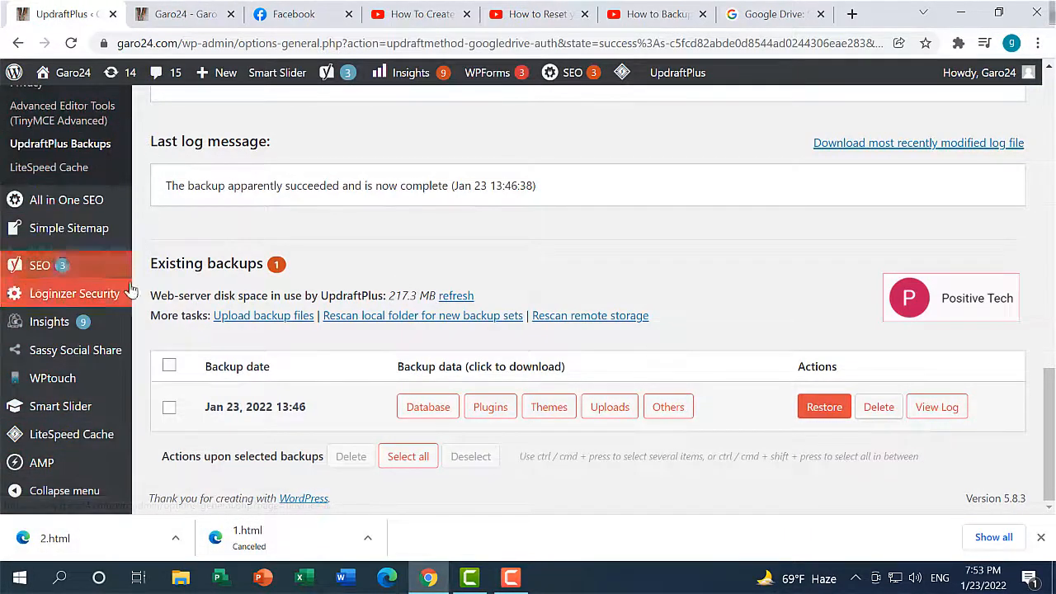
{"action": "scroll", "coordinate": [33, 384], "scroll_direction": "up", "scroll_amount": 2}
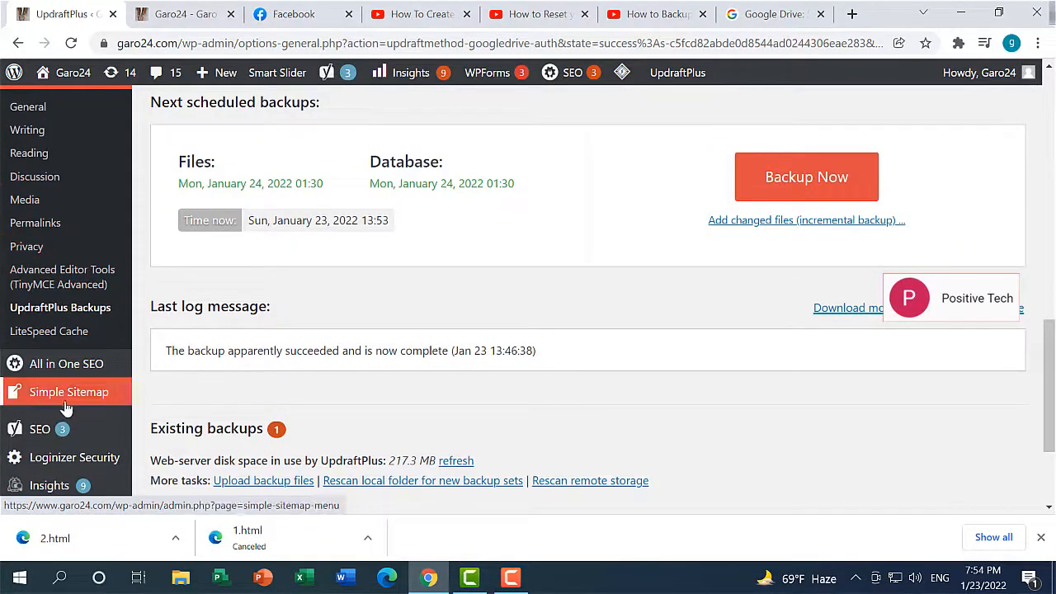
{"action": "scroll", "coordinate": [50, 412], "scroll_direction": "down", "scroll_amount": 2}
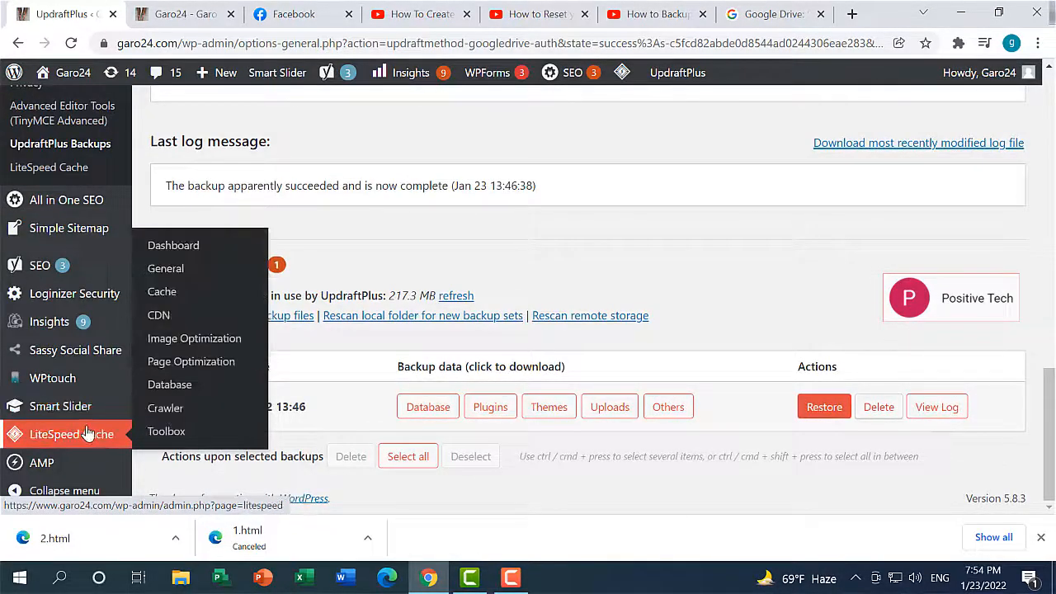
{"action": "scroll", "coordinate": [86, 433], "scroll_direction": "up", "scroll_amount": 1}
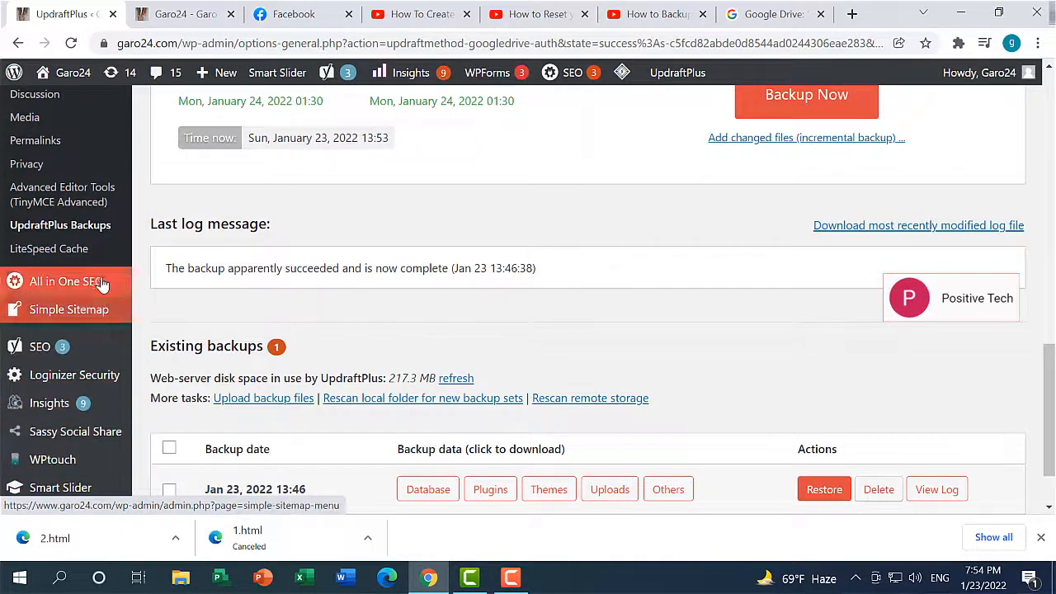
{"action": "mouse_move", "coordinate": [101, 281]}
{"action": "scroll", "coordinate": [101, 282], "scroll_direction": "down", "scroll_amount": 1}
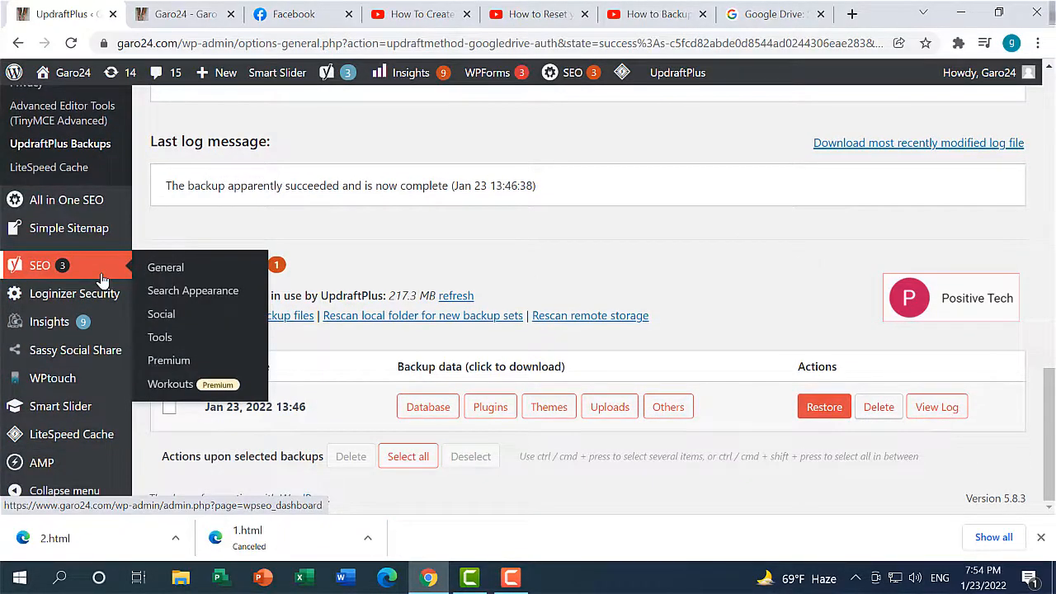
{"action": "scroll", "coordinate": [102, 484], "scroll_direction": "up", "scroll_amount": 1}
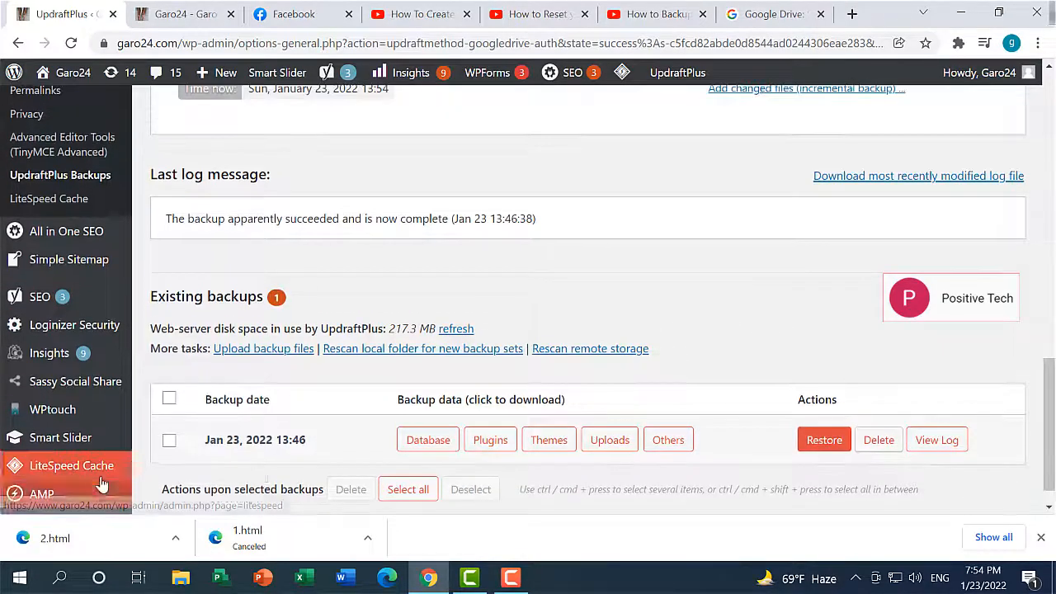
{"action": "scroll", "coordinate": [102, 483], "scroll_direction": "up", "scroll_amount": 5}
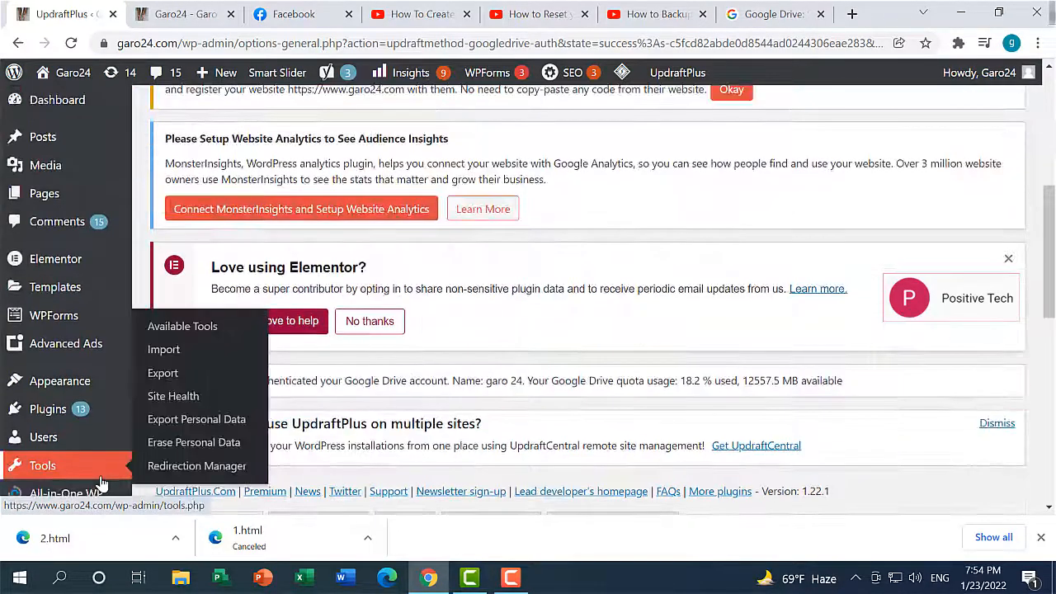
{"action": "scroll", "coordinate": [101, 484], "scroll_direction": "down", "scroll_amount": 1}
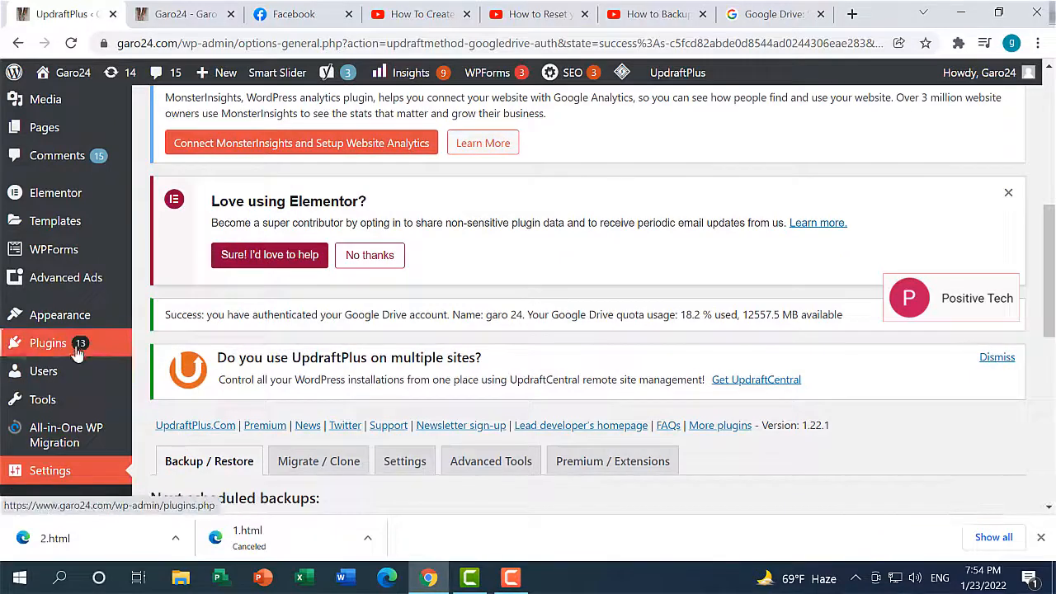
{"action": "left_click", "coordinate": [74, 350]}
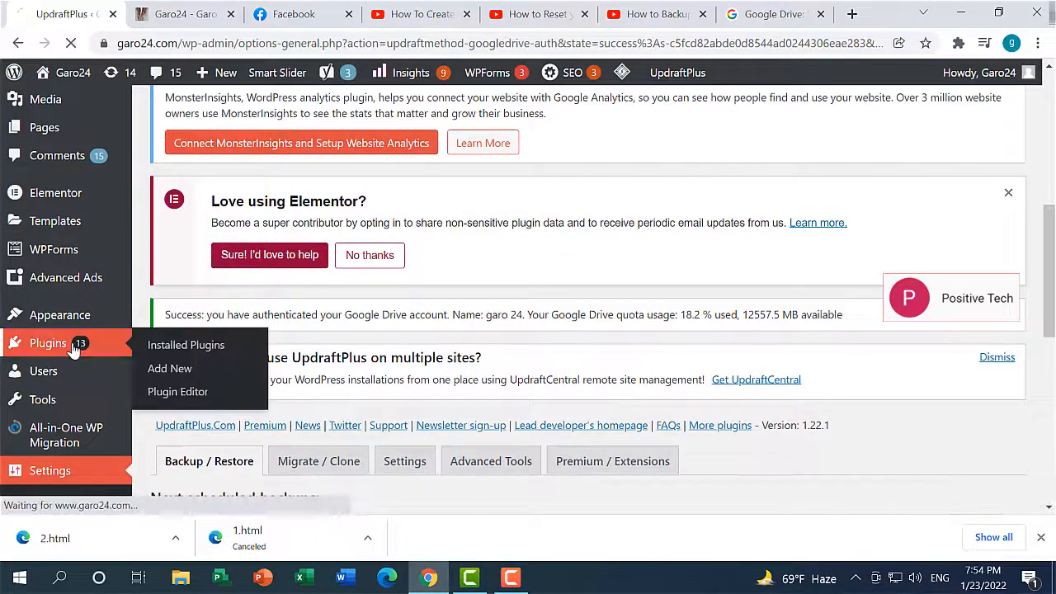
{"action": "left_click", "coordinate": [181, 373]}
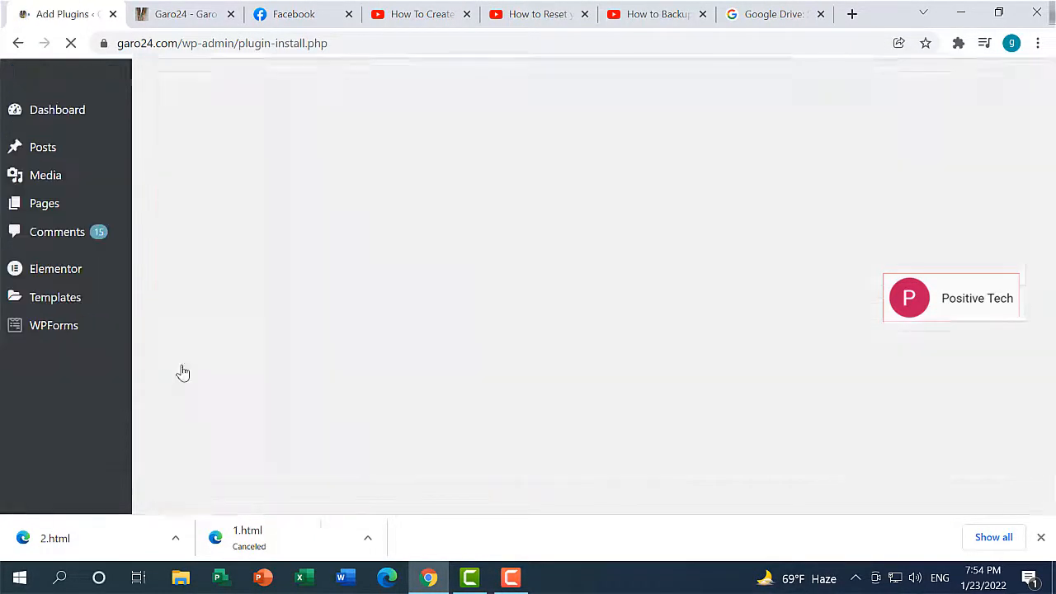
- Search the plugin directory for "wp reset"
{"action": "scroll", "coordinate": [889, 262], "scroll_direction": "down", "scroll_amount": 8}
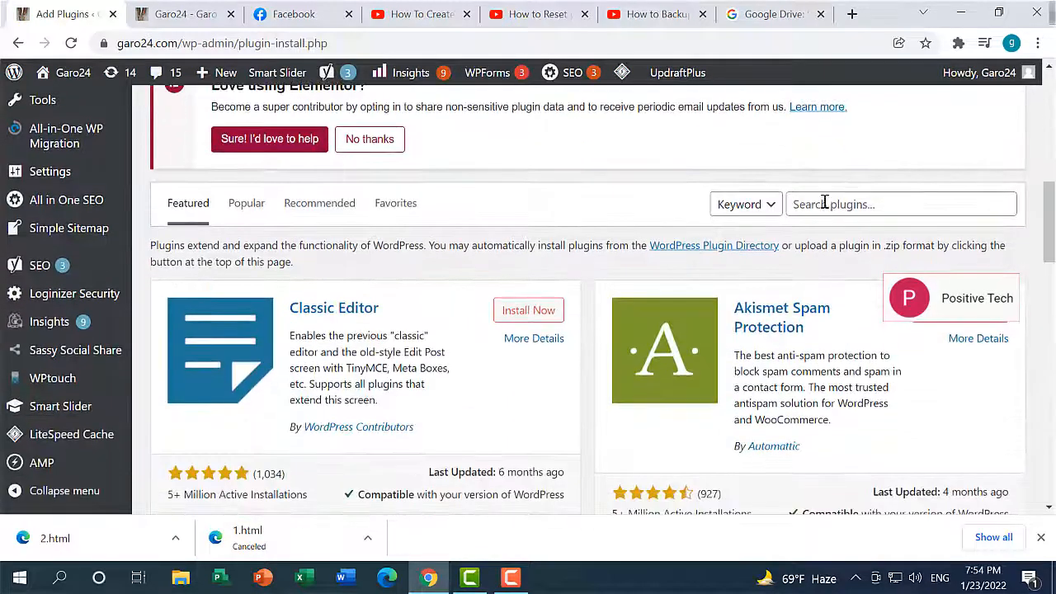
{"action": "left_click", "coordinate": [823, 203]}
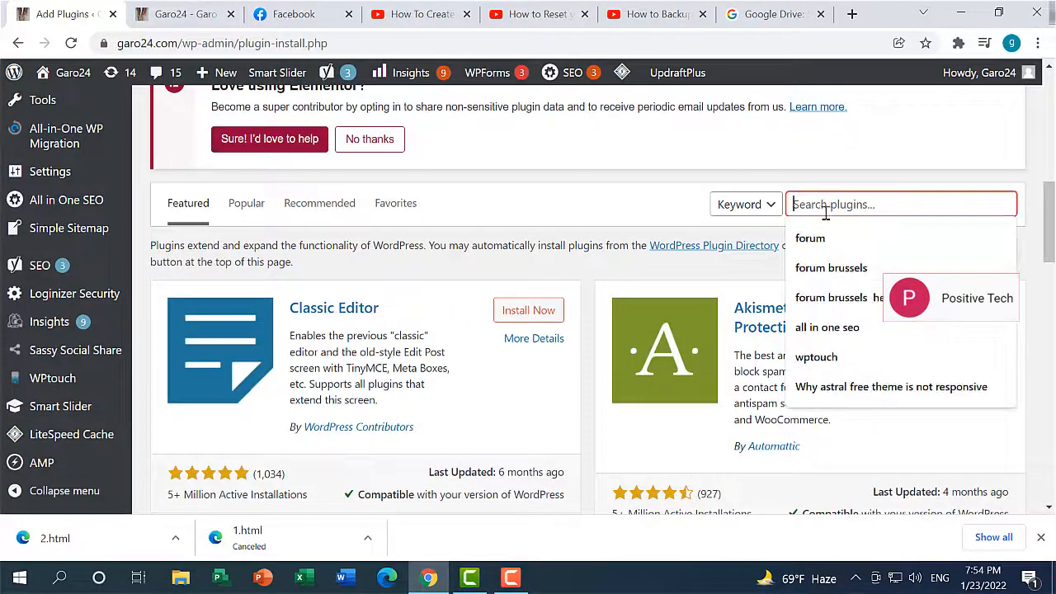
{"action": "type", "text": "wp re"}
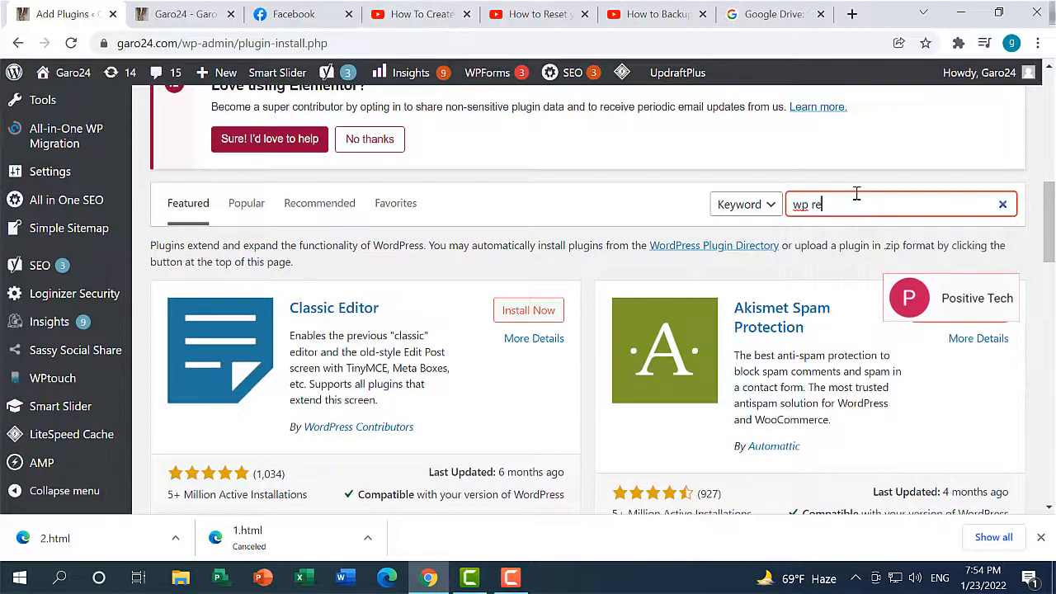
{"action": "type", "text": "set"}
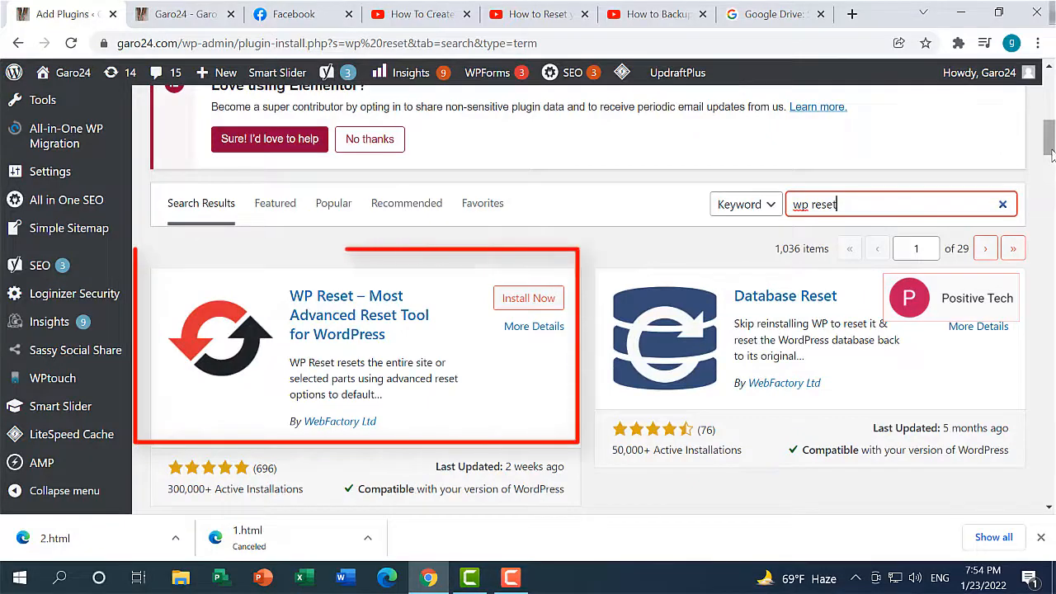
- Install and activate the plugin "WP Reset – Most Advanced Reset Tool for WordPress"
{"action": "left_click_drag", "start_coordinate": [1050, 155], "coordinate": [1050, 163]}
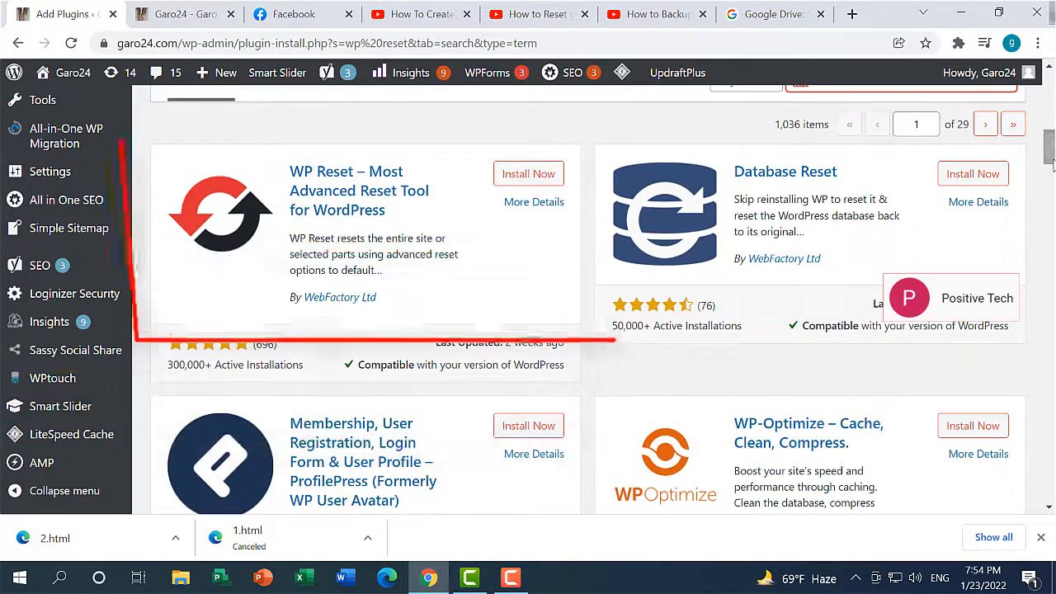
{"action": "left_click", "coordinate": [519, 176]}
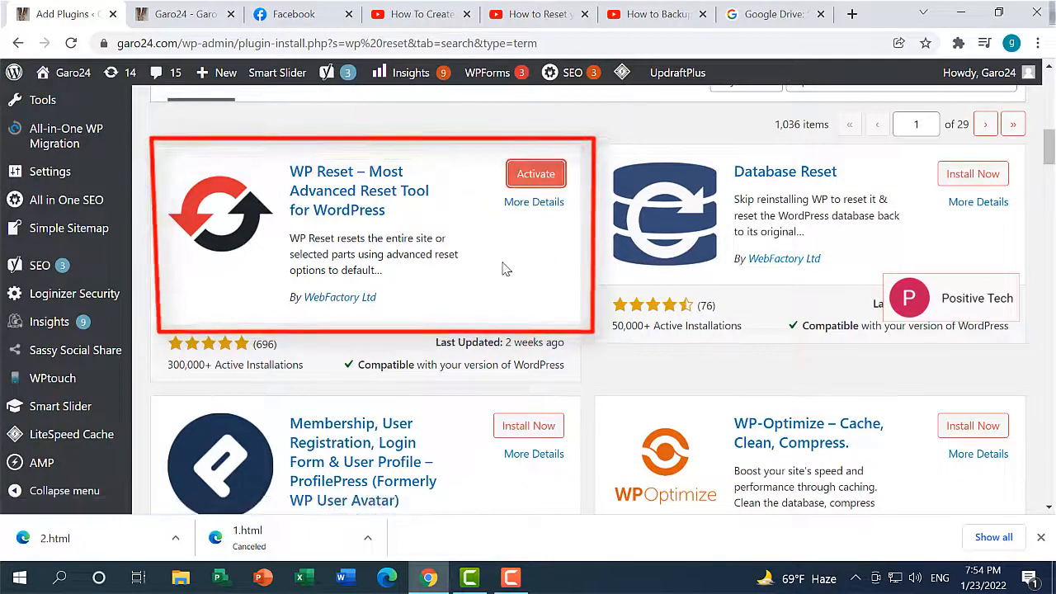
{"action": "left_click", "coordinate": [536, 176]}
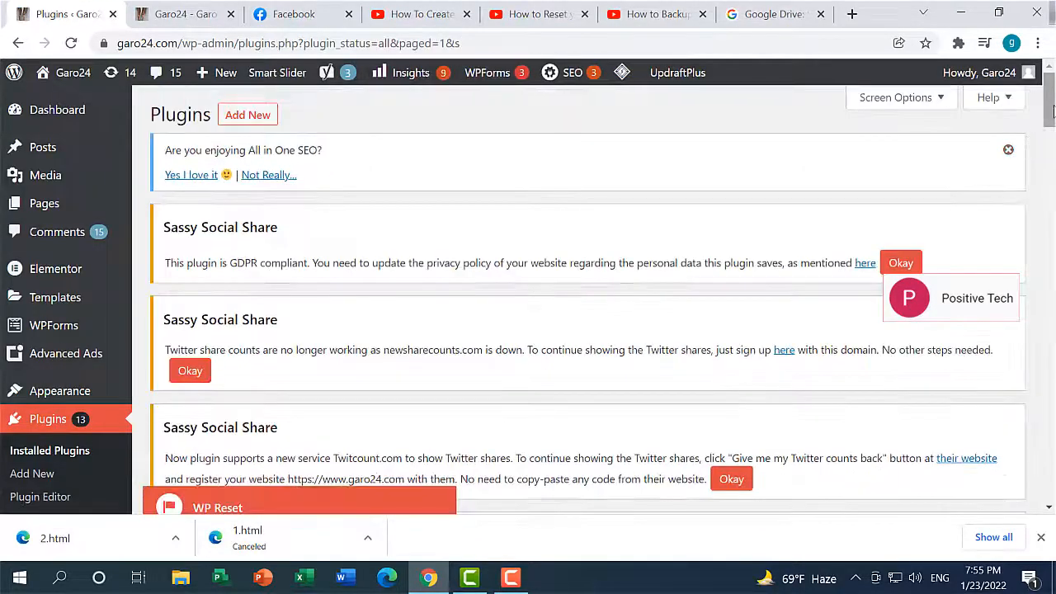
- Dismiss the WP Reset welcome notice and locate WP Reset in the installed plugins list
{"action": "left_click_drag", "start_coordinate": [1053, 125], "coordinate": [1054, 164]}
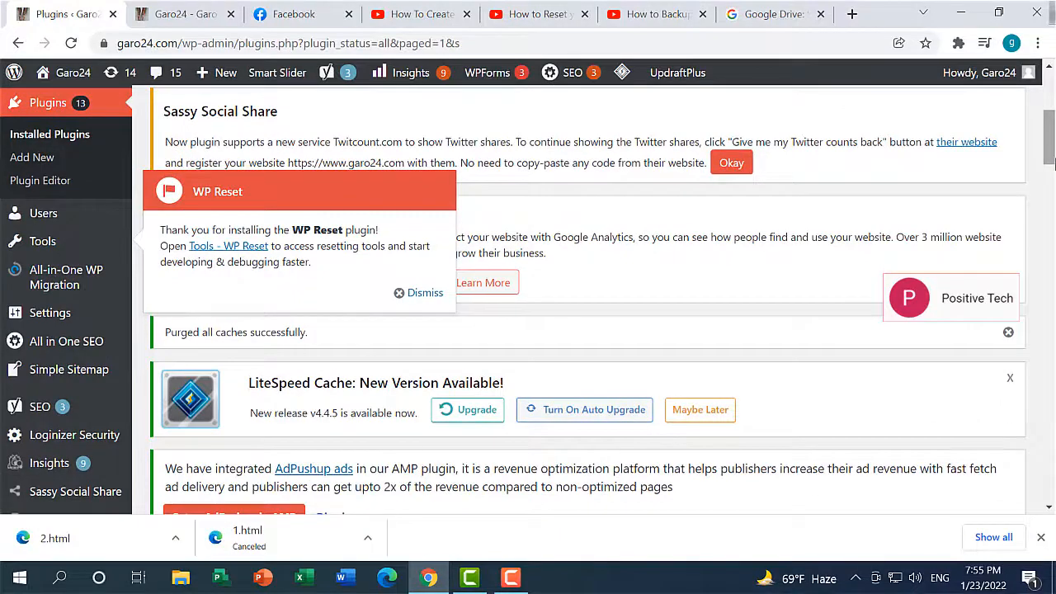
{"action": "left_click", "coordinate": [423, 293]}
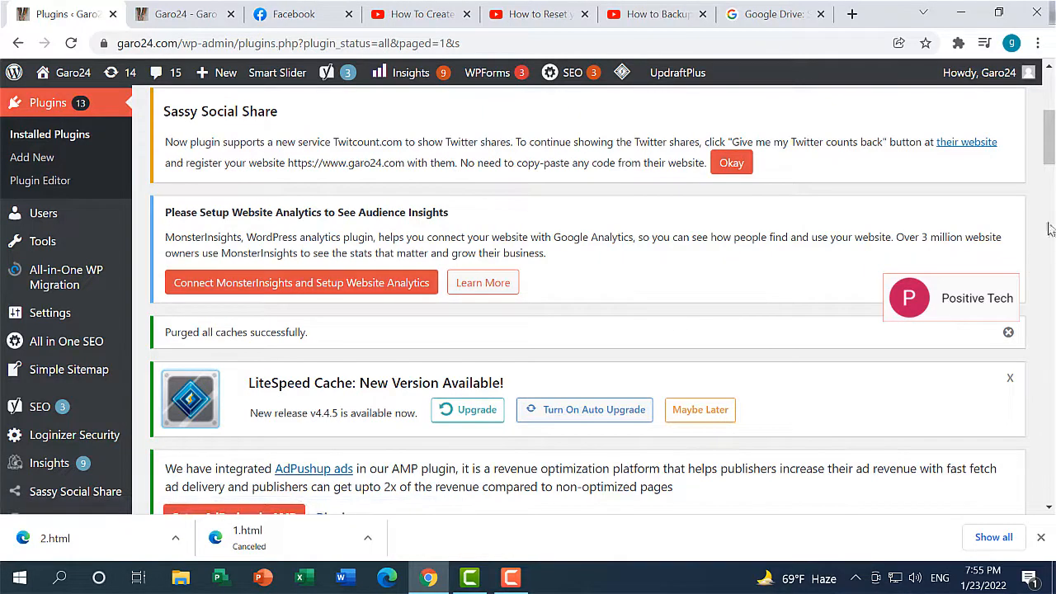
{"action": "left_click_drag", "start_coordinate": [1054, 155], "coordinate": [1054, 212]}
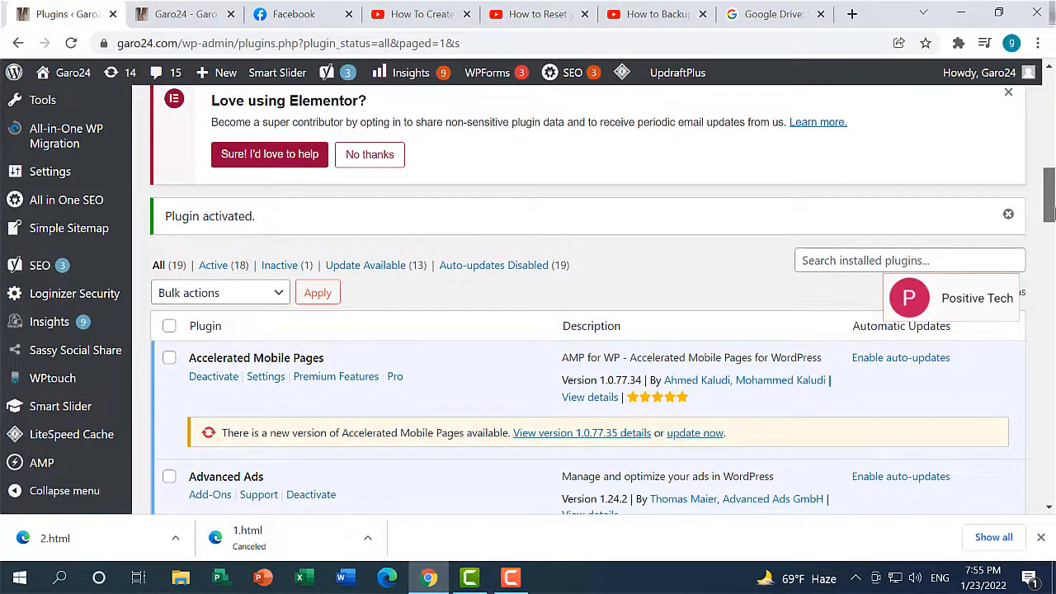
{"action": "left_click_drag", "start_coordinate": [1049, 212], "coordinate": [1050, 431]}
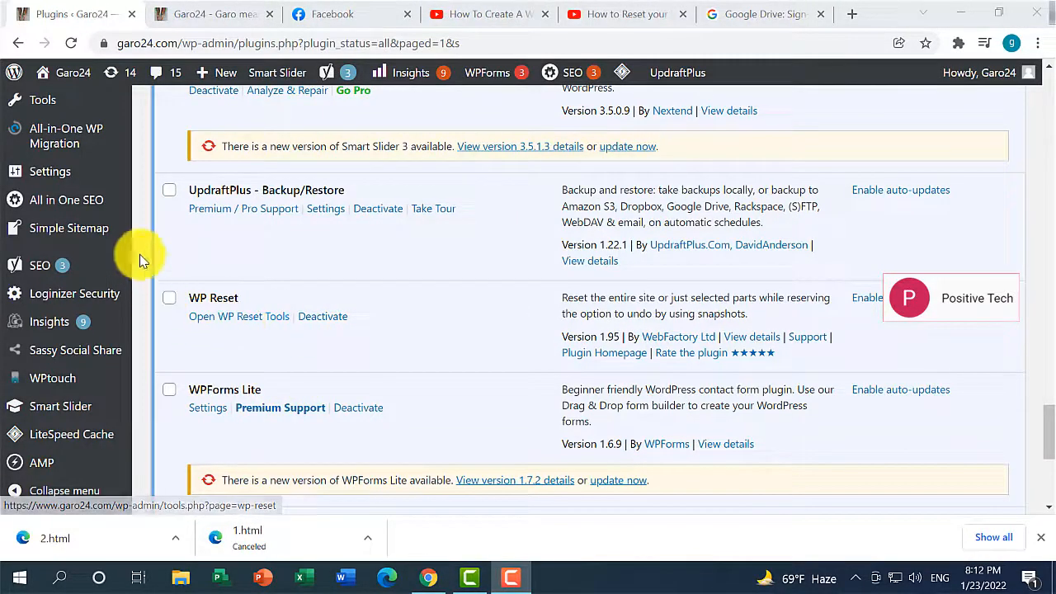
- Open the WP Reset page from the dashboard's site tools
{"action": "left_click", "coordinate": [40, 108]}
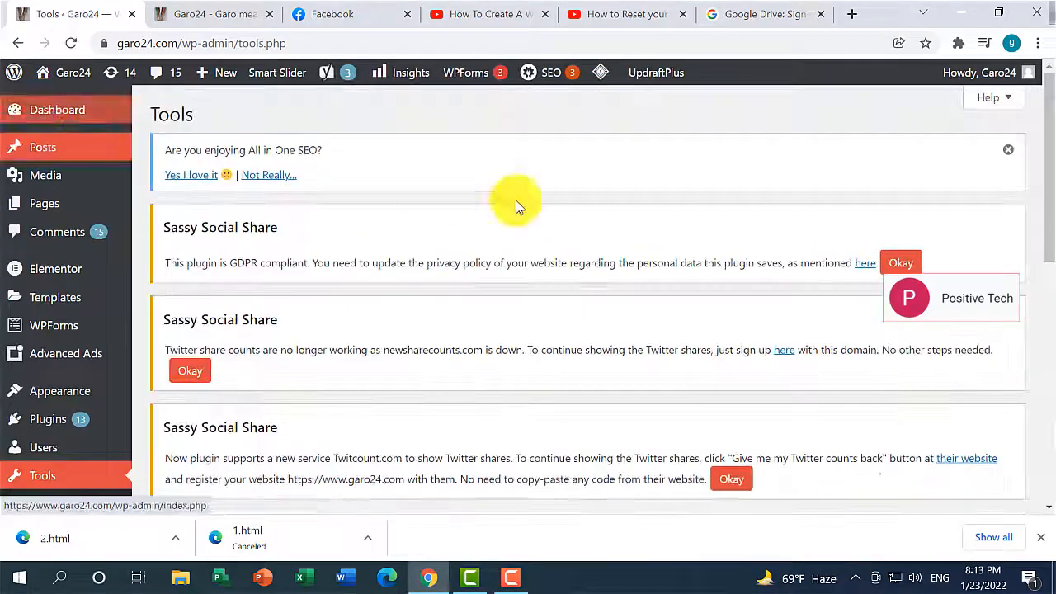
{"action": "left_click_drag", "start_coordinate": [1048, 169], "coordinate": [1039, 189]}
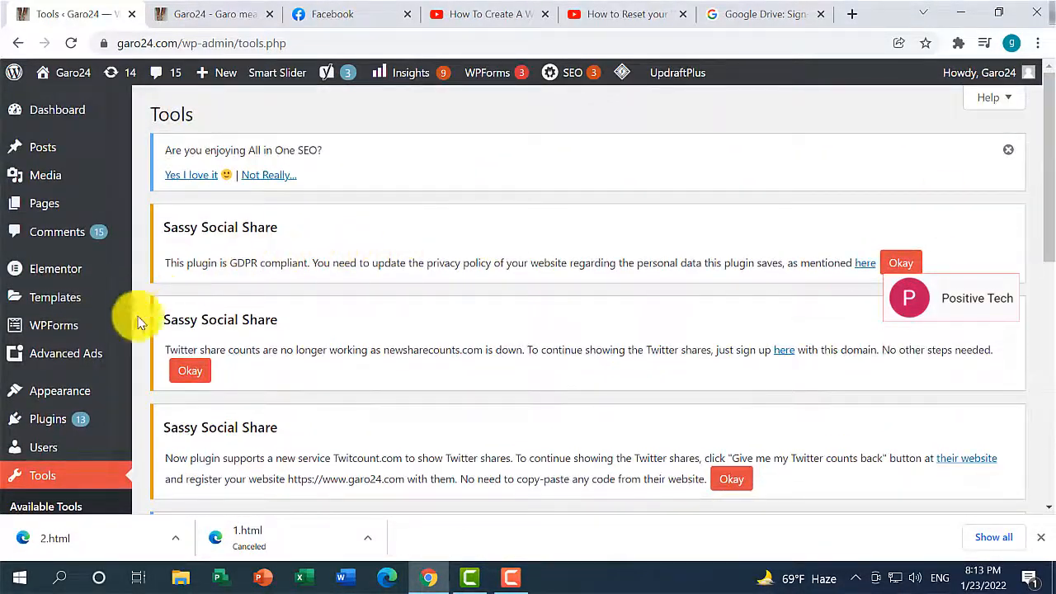
{"action": "scroll", "coordinate": [1052, 235], "scroll_direction": "down", "scroll_amount": 1}
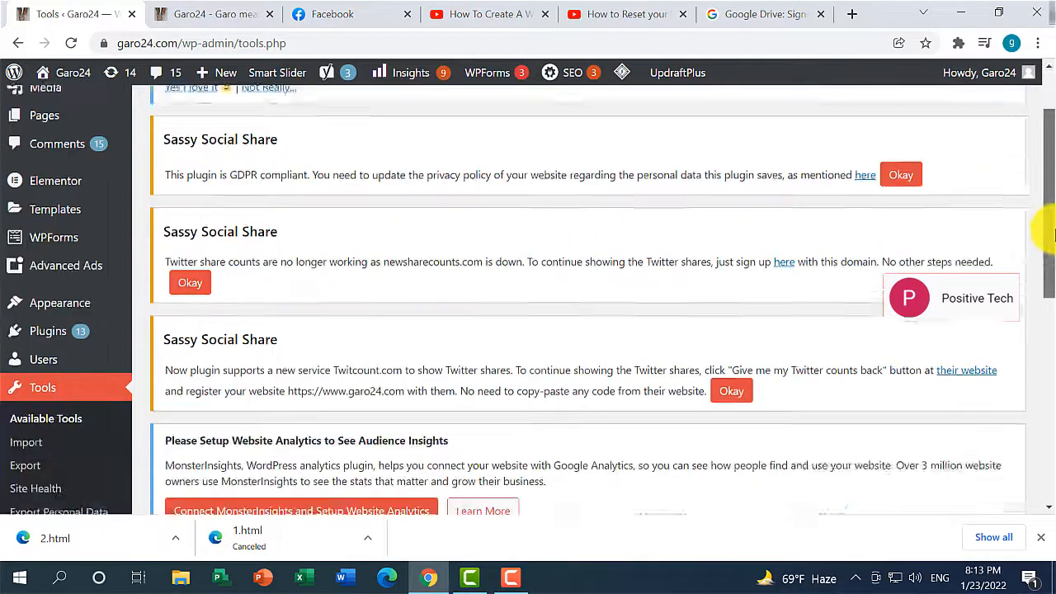
{"action": "scroll", "coordinate": [1052, 235], "scroll_direction": "down", "scroll_amount": 2}
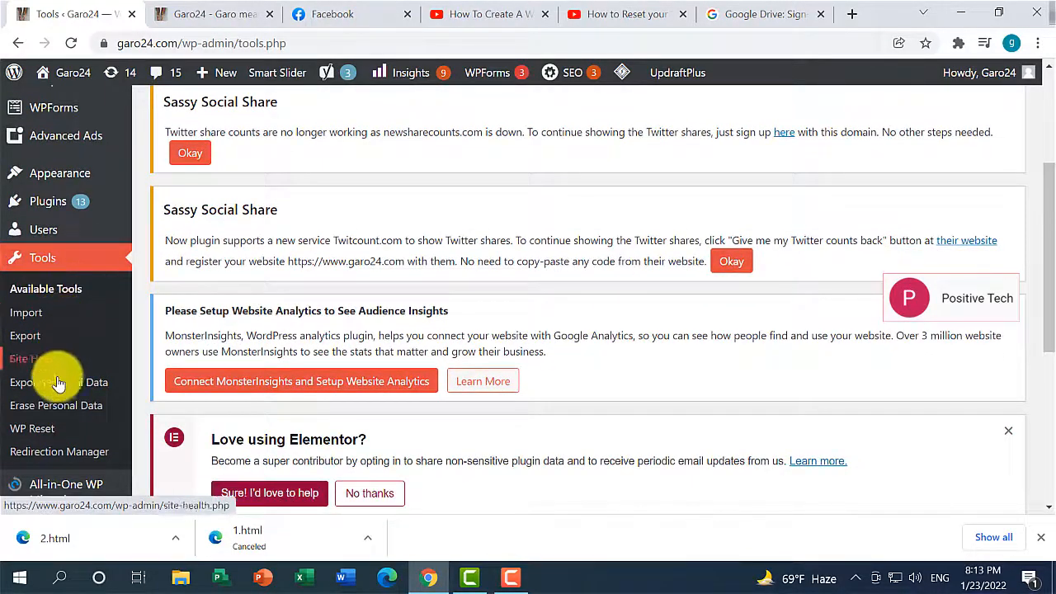
{"action": "left_click", "coordinate": [46, 438]}
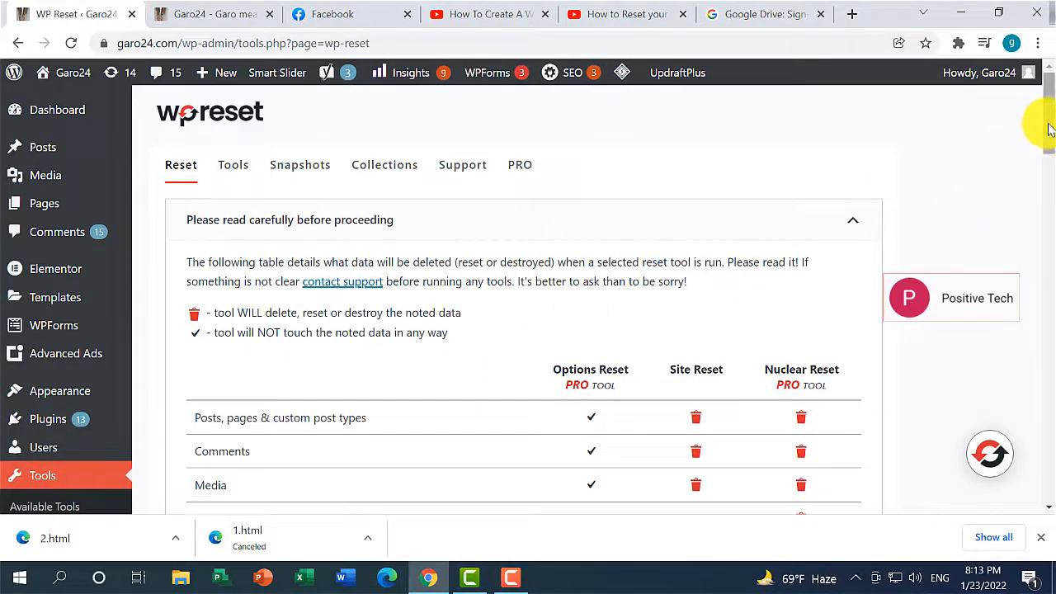
- Enter "reset" as the Nuclear Site Reset confirmation and try to reset WordPress and delete all custom files and data
{"action": "left_click_drag", "start_coordinate": [1049, 130], "coordinate": [1044, 499]}
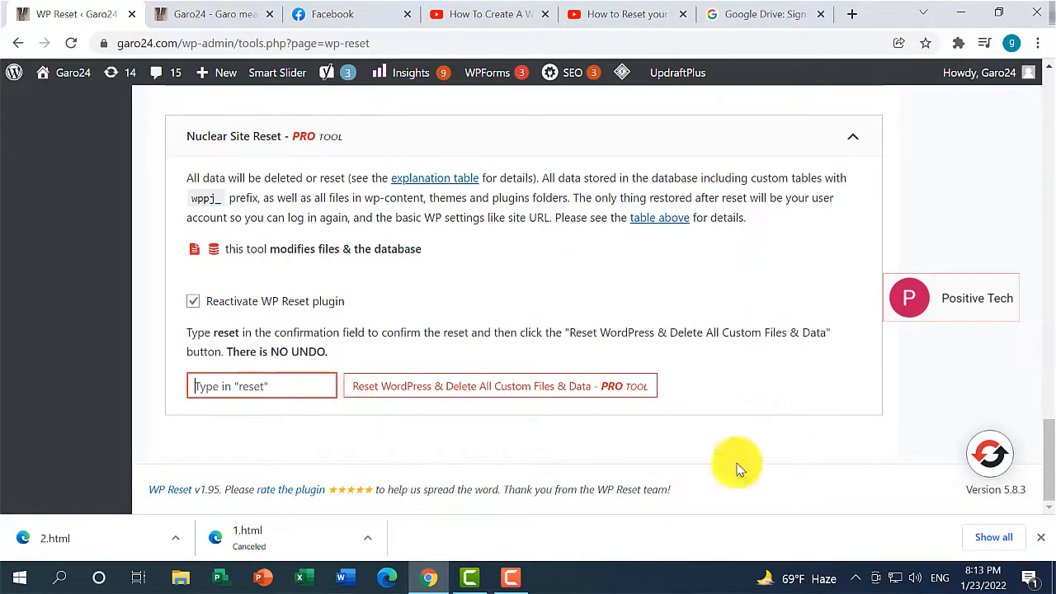
{"action": "mouse_move", "coordinate": [1046, 478]}
{"action": "left_mouse_down"}
{"action": "mouse_move", "coordinate": [1043, 86]}
{"action": "mouse_move", "coordinate": [1036, 483]}
{"action": "left_mouse_up"}
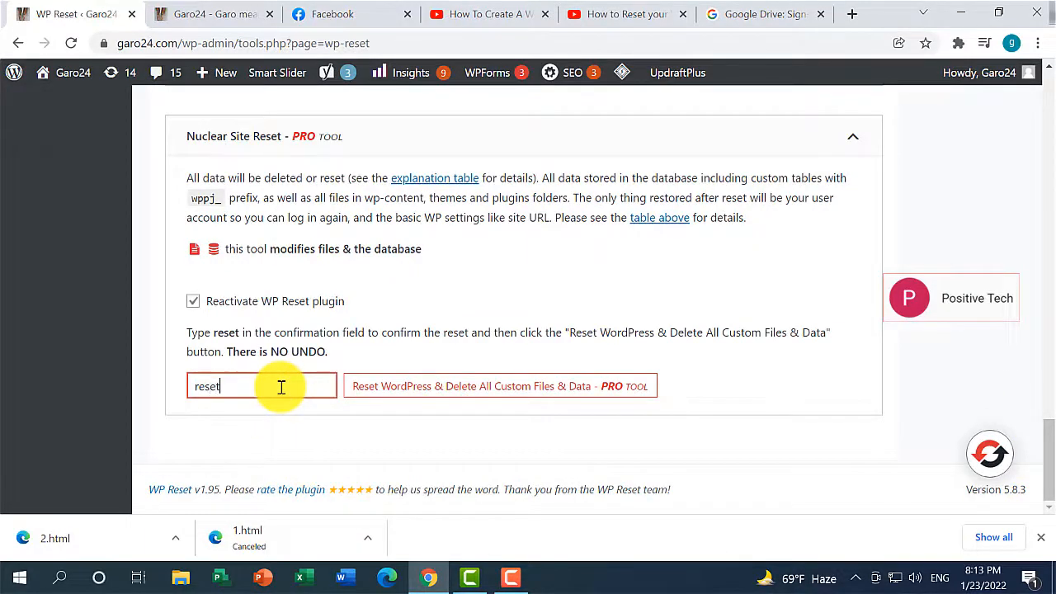
{"action": "left_click", "coordinate": [294, 422]}
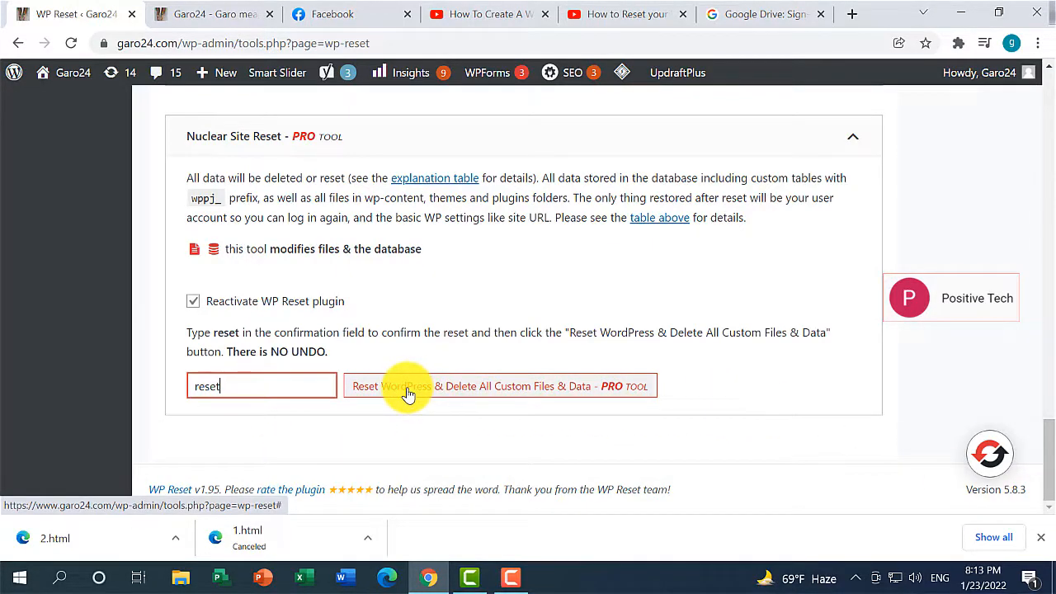
{"action": "scroll", "coordinate": [407, 395], "scroll_direction": "up", "scroll_amount": 10}
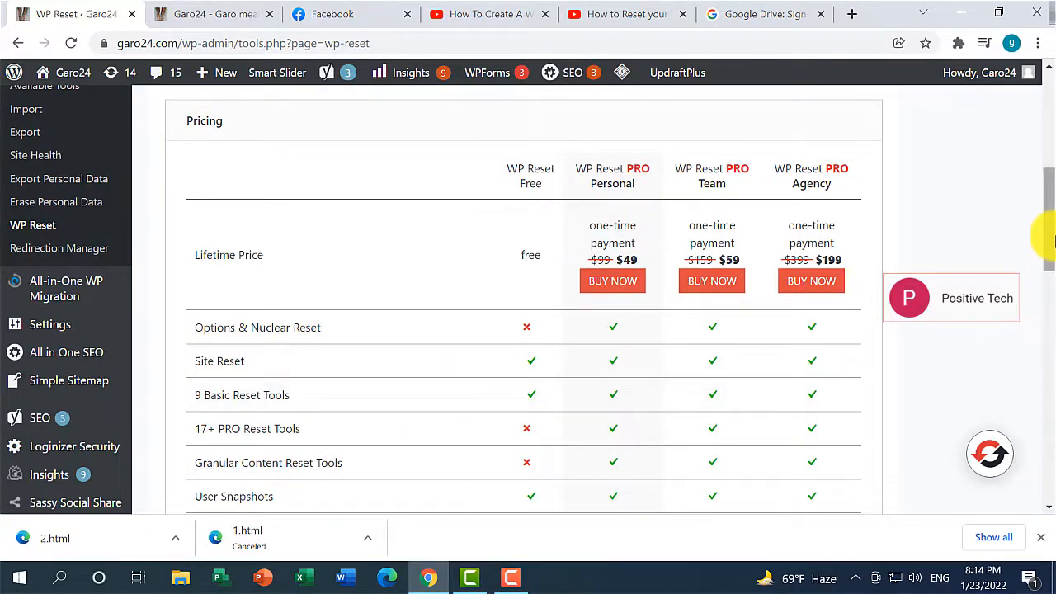
- Review the WP Reset PRO pricing plans, feature comparison and license activation section
{"action": "left_click_drag", "start_coordinate": [1053, 240], "coordinate": [1053, 475]}
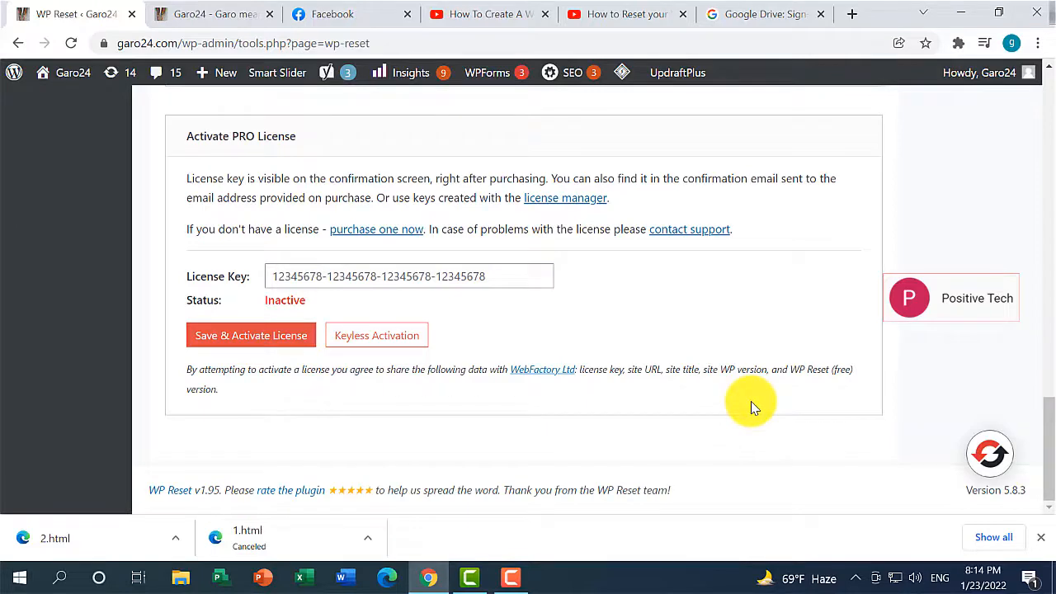
{"action": "left_click_drag", "start_coordinate": [1049, 445], "coordinate": [1051, 85]}
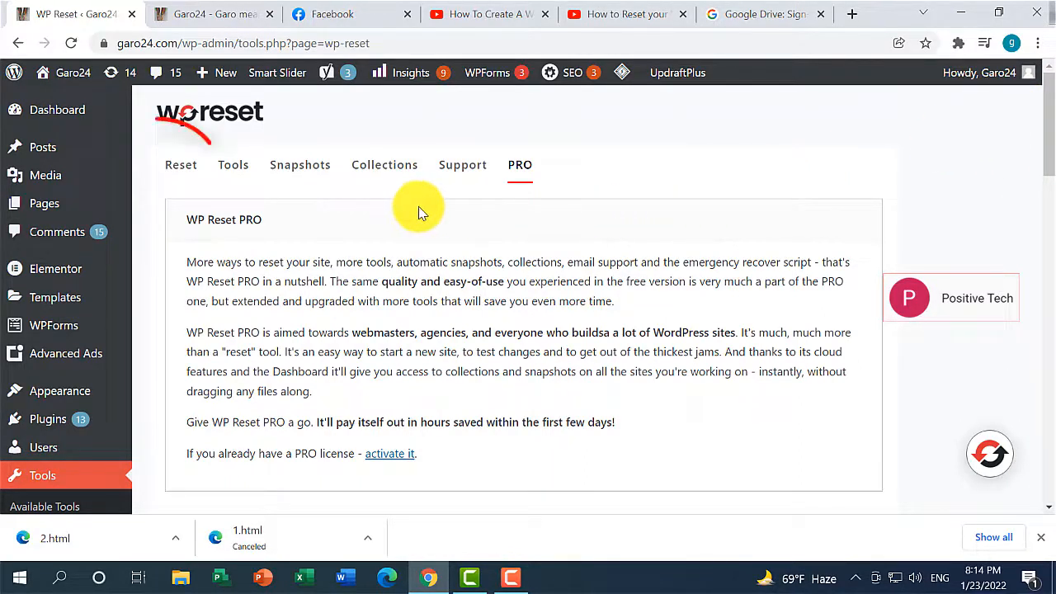
- Return to WP Reset's reset tools and try again to run the Nuclear Site Reset with the confirmation word already entered
{"action": "left_click", "coordinate": [172, 165]}
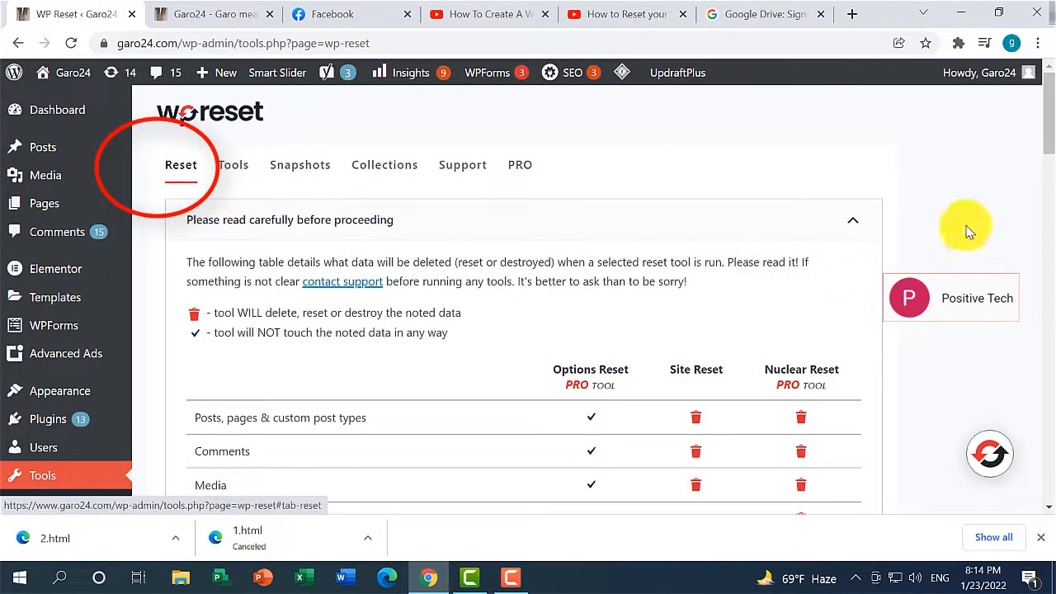
{"action": "left_click_drag", "start_coordinate": [1046, 123], "coordinate": [1051, 488]}
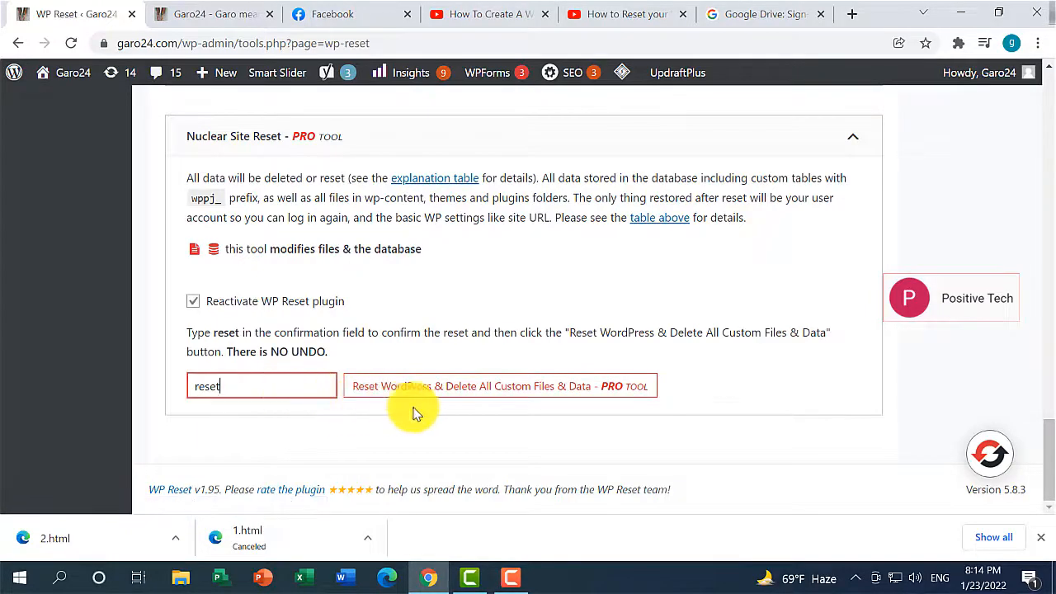
{"action": "left_click", "coordinate": [389, 386]}
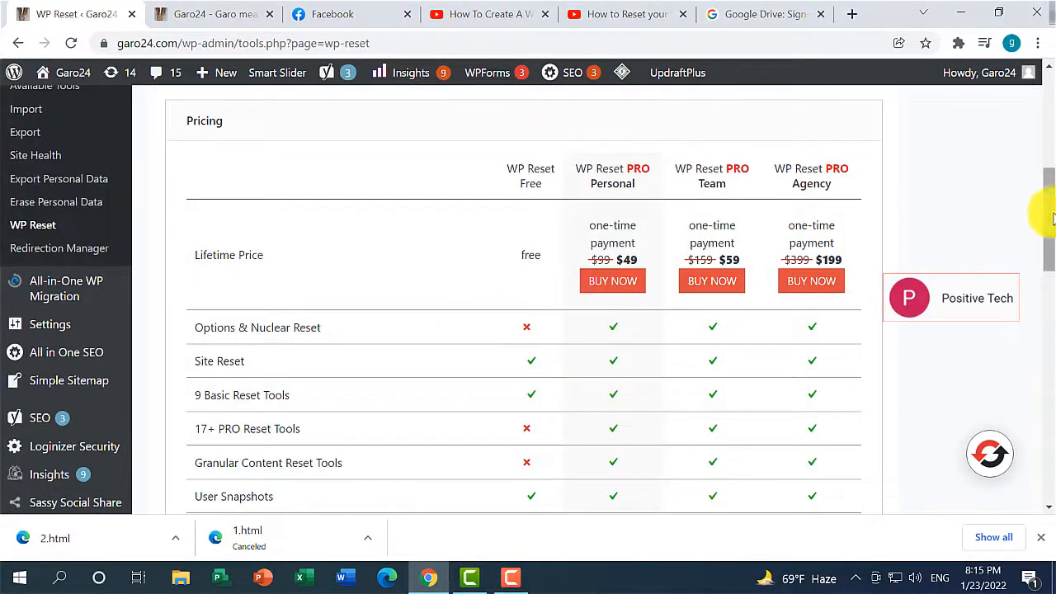
- Review the WP Reset PRO description, pricing comparison and license activation section
{"action": "left_click_drag", "start_coordinate": [1045, 208], "coordinate": [1052, 117]}
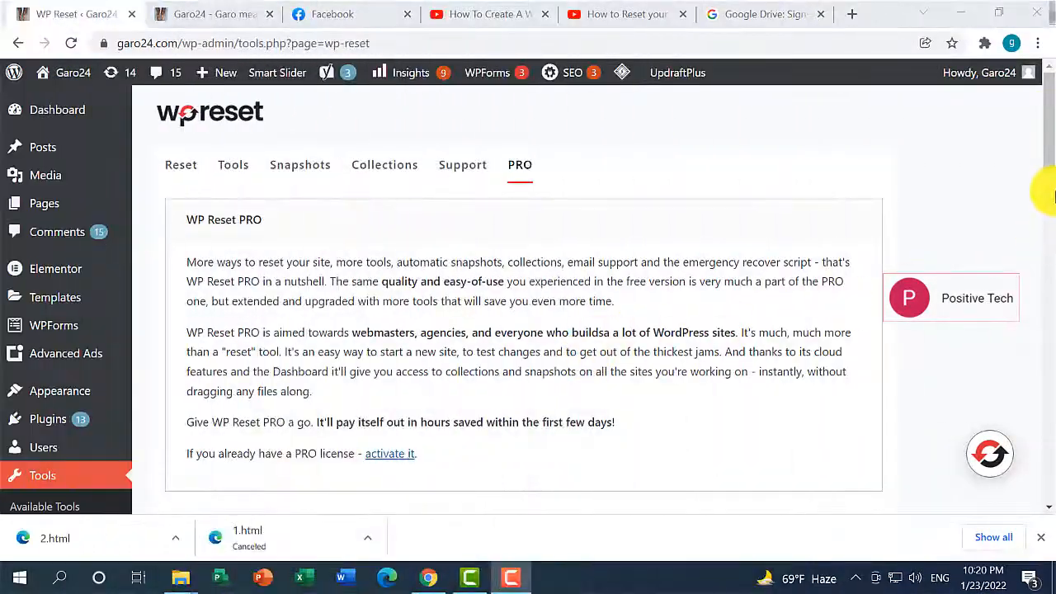
{"action": "left_click_drag", "start_coordinate": [1054, 162], "coordinate": [1041, 509]}
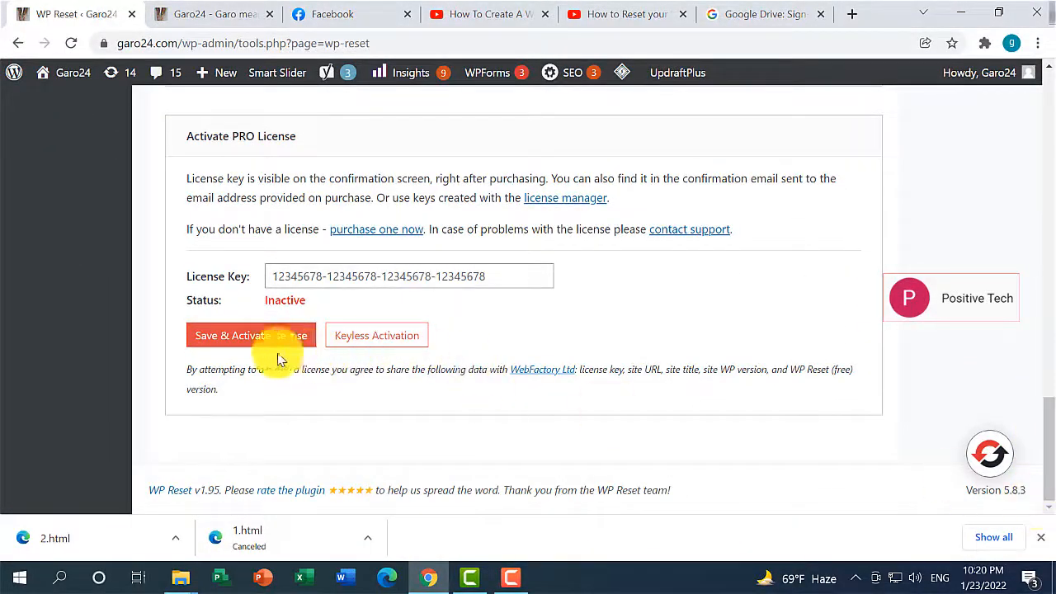
{"action": "left_click", "coordinate": [250, 345]}
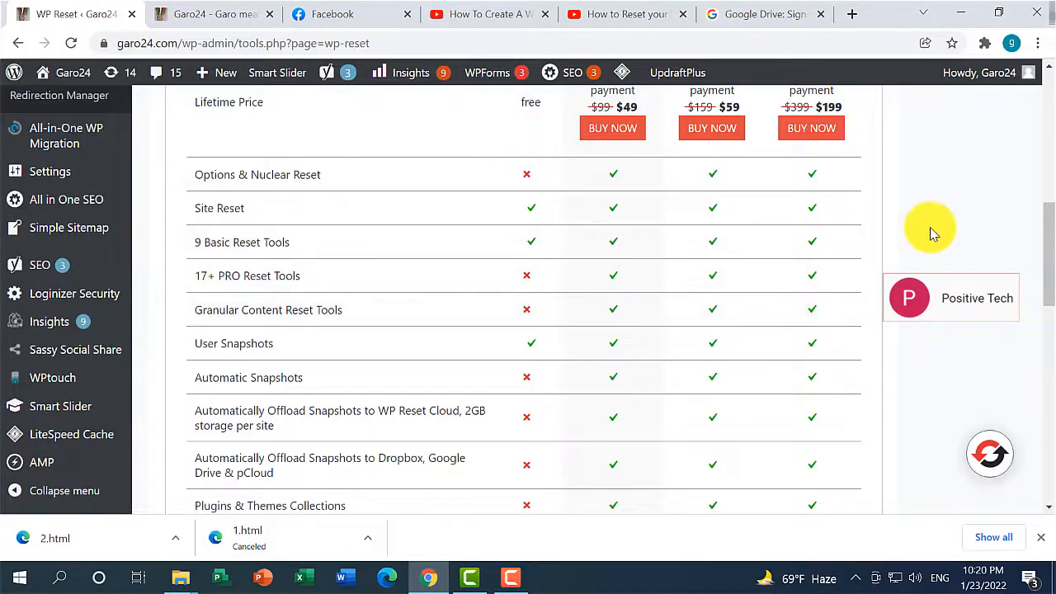
{"action": "left_click_drag", "start_coordinate": [1051, 238], "coordinate": [1052, 238]}
{"action": "left_click_drag", "start_coordinate": [1051, 309], "coordinate": [1052, 463]}
{"action": "left_click_drag", "start_coordinate": [1052, 487], "coordinate": [1052, 120]}
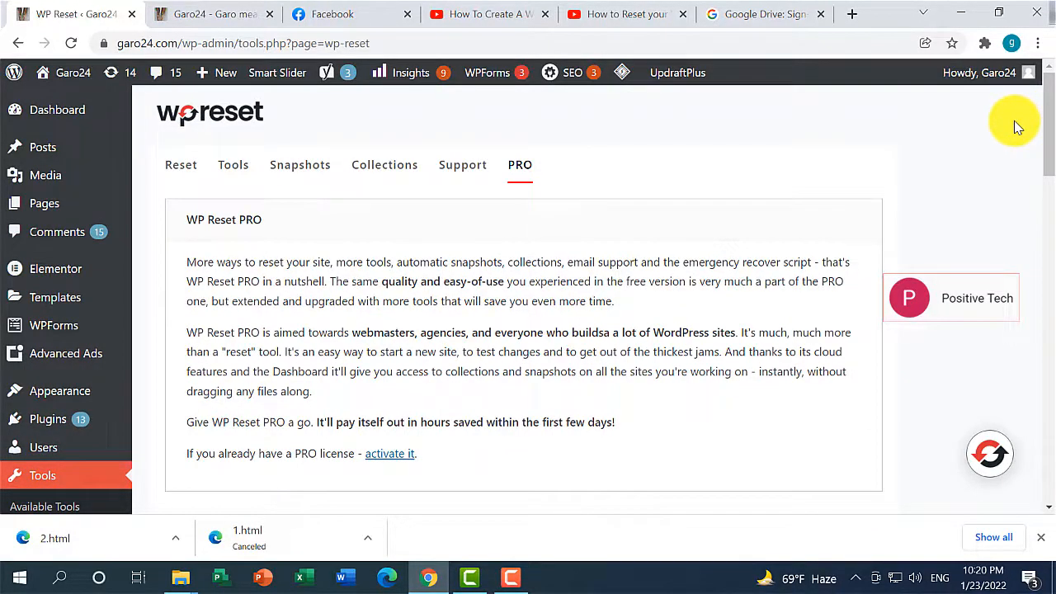
- Run WP Reset's Site Reset with the confirmation word "reset" and confirm resetting WordPress
{"action": "left_click", "coordinate": [177, 161]}
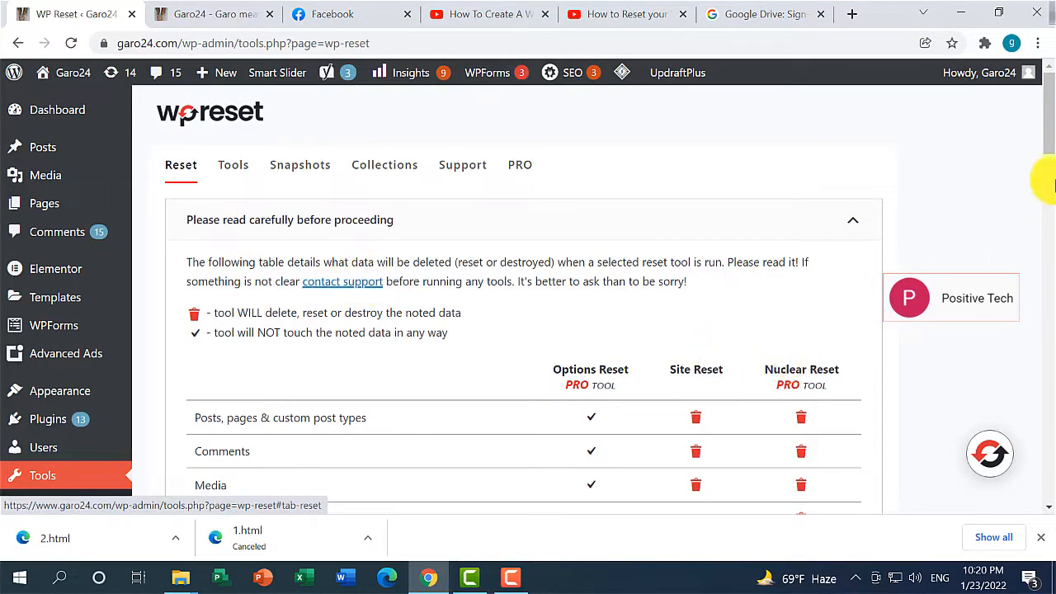
{"action": "left_click_drag", "start_coordinate": [1046, 148], "coordinate": [1047, 437]}
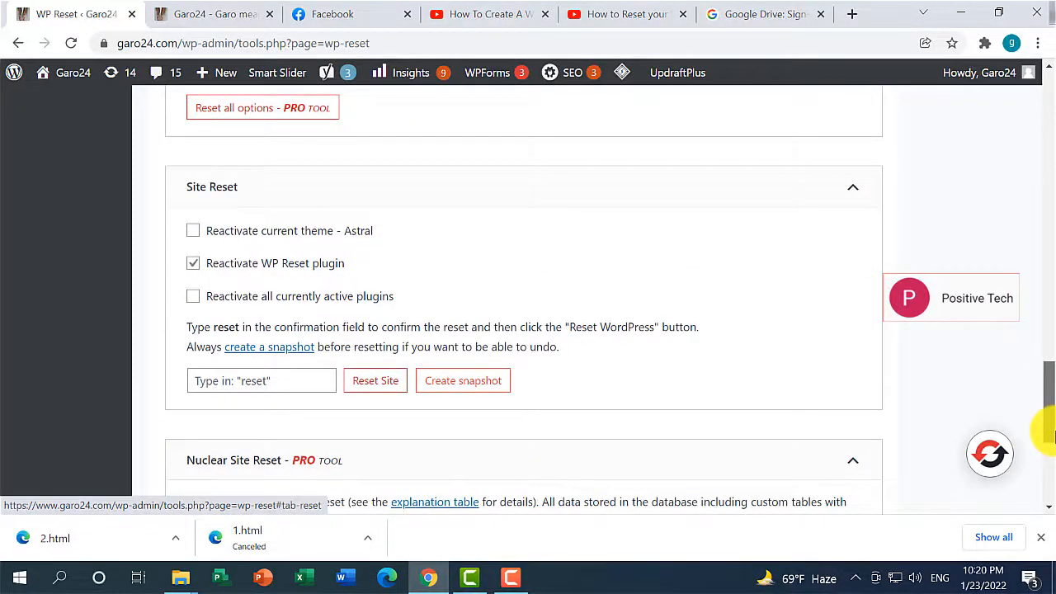
{"action": "left_click", "coordinate": [297, 380]}
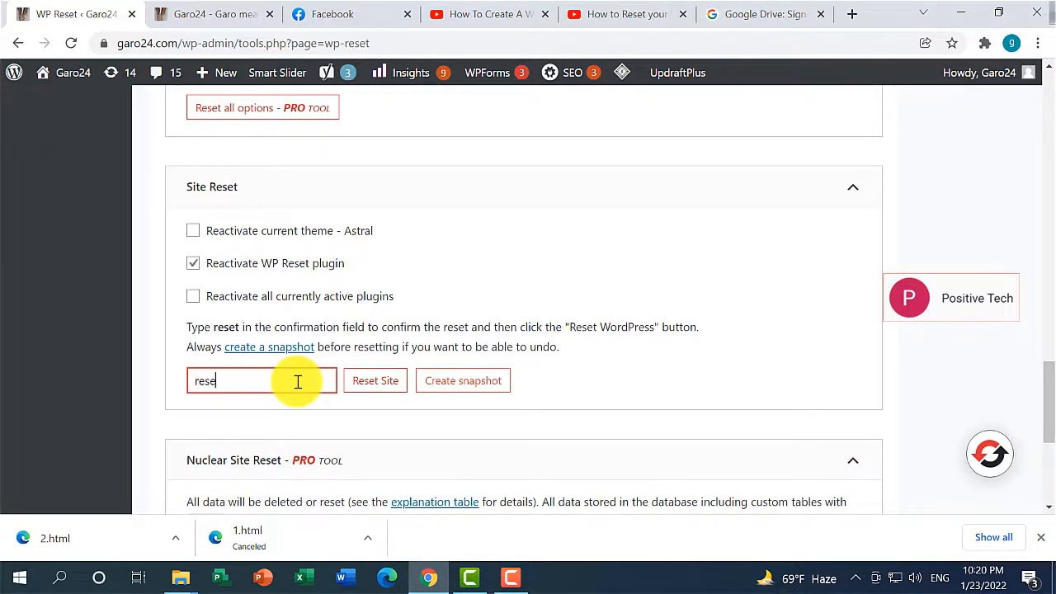
{"action": "left_click", "coordinate": [378, 387]}
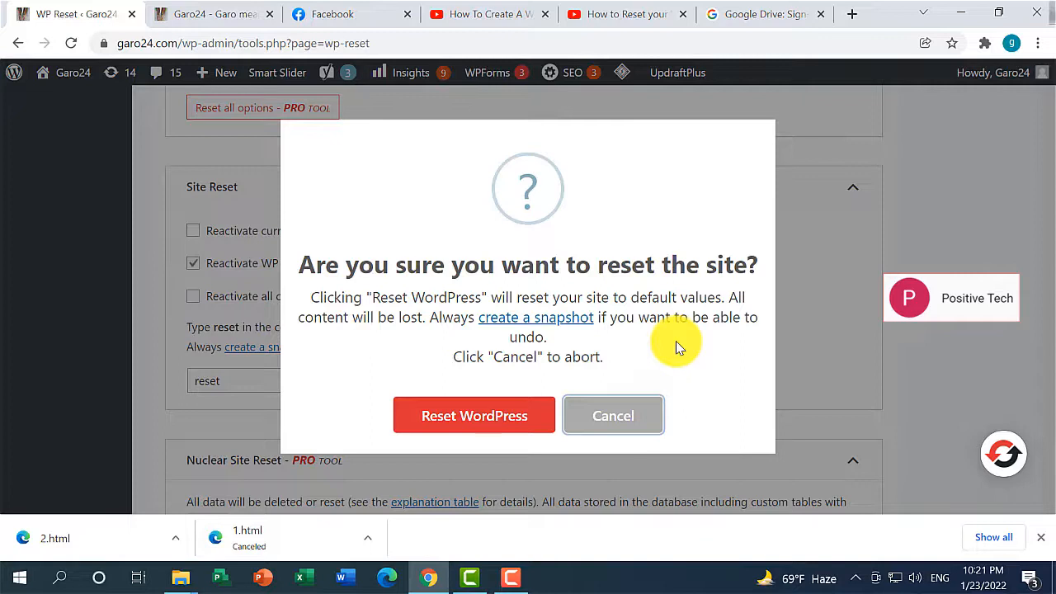
{"action": "left_click", "coordinate": [473, 417]}
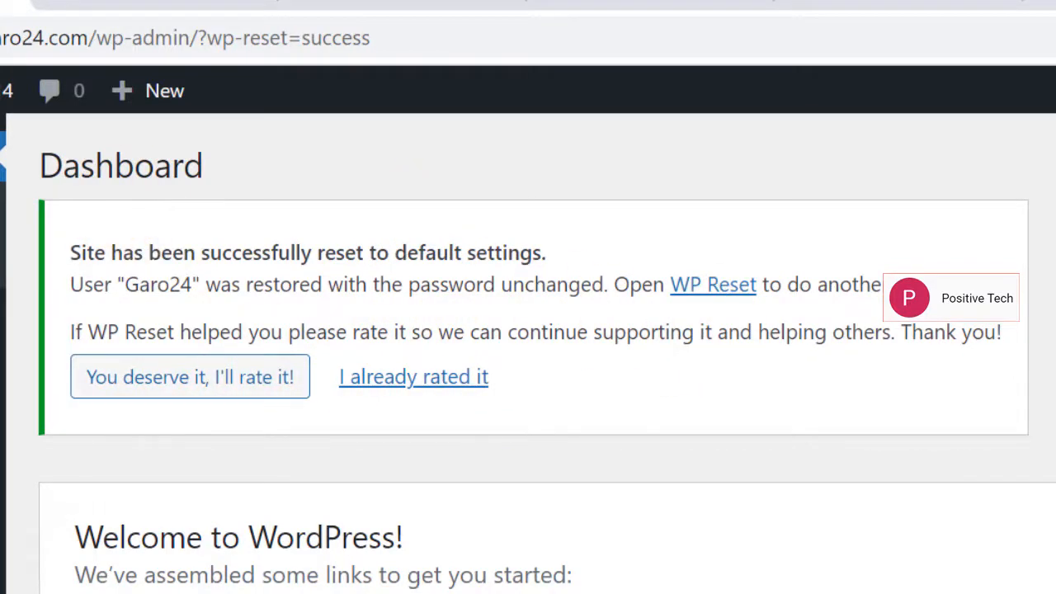
- Examine the reset site's dashboard, including the At a Glance and Activity sections
{"action": "left_click_drag", "start_coordinate": [1049, 162], "coordinate": [1048, 404]}
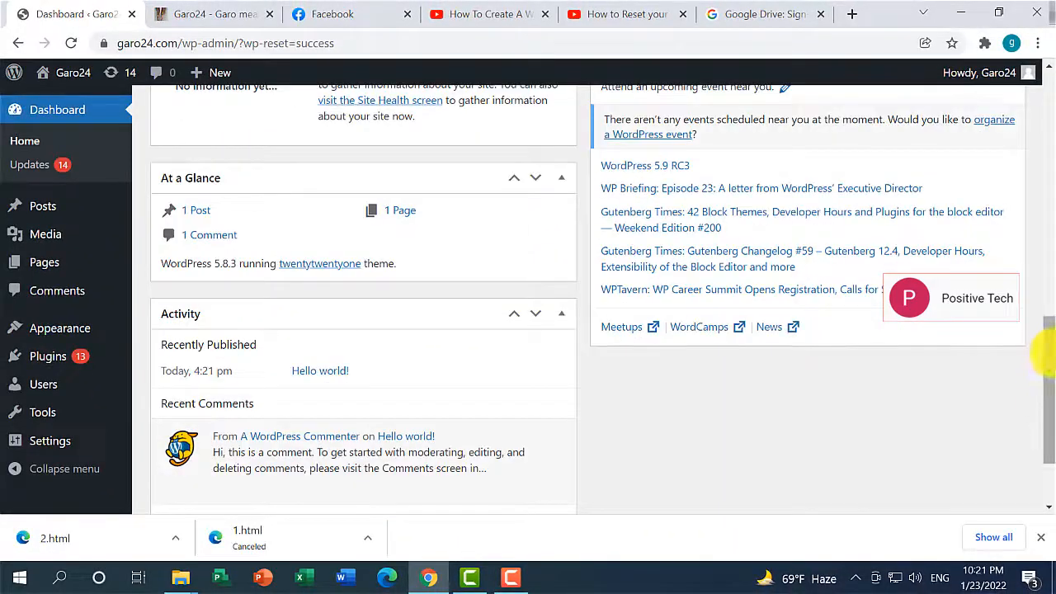
{"action": "left_click_drag", "start_coordinate": [1048, 355], "coordinate": [1051, 423]}
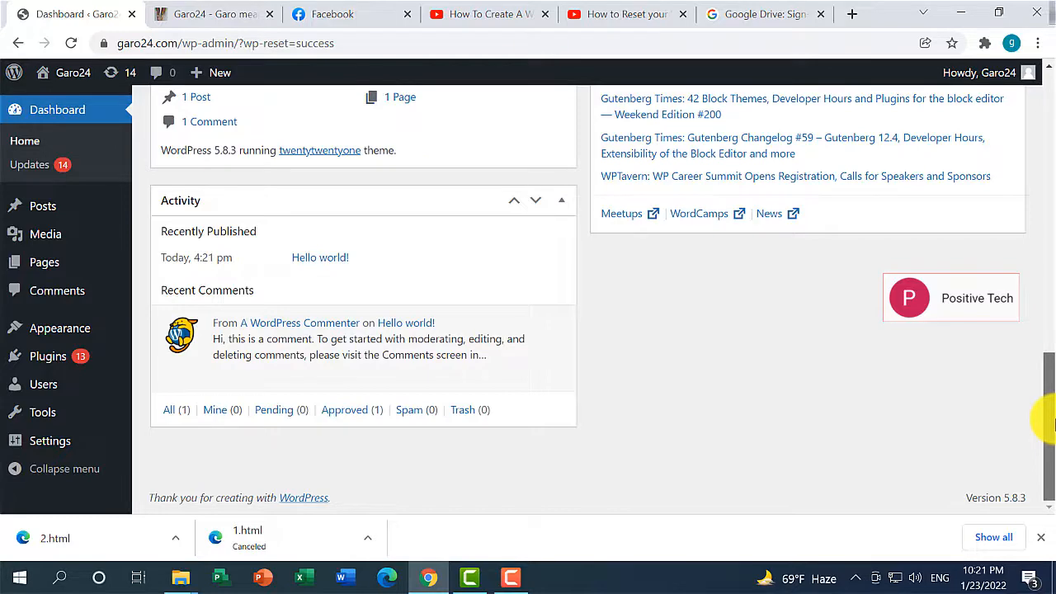
{"action": "left_click_drag", "start_coordinate": [1052, 423], "coordinate": [1048, 91]}
{"action": "left_click", "coordinate": [71, 43]}
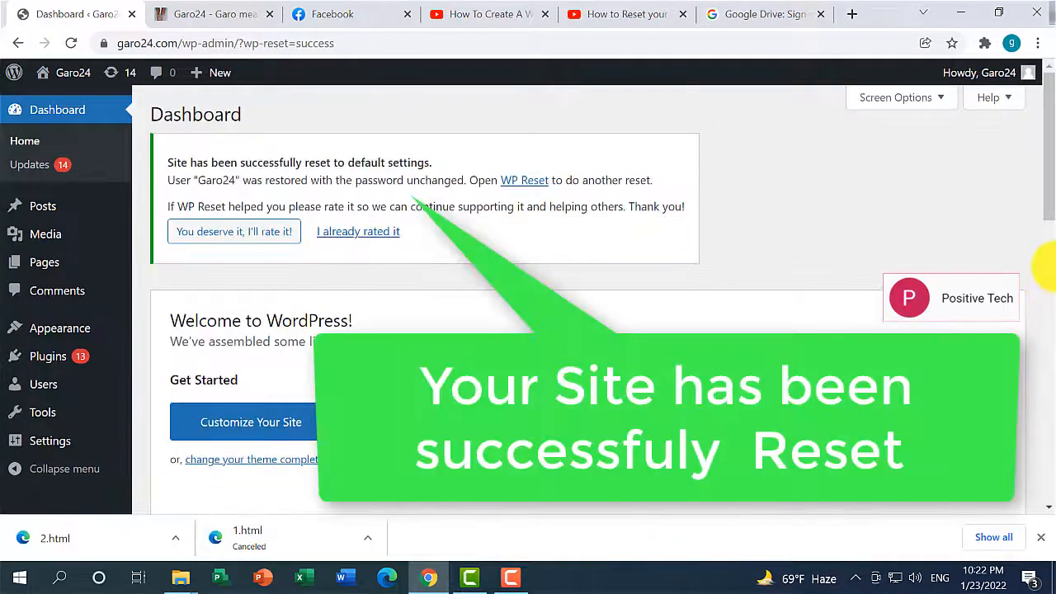
{"action": "left_click_drag", "start_coordinate": [1048, 212], "coordinate": [1049, 514]}
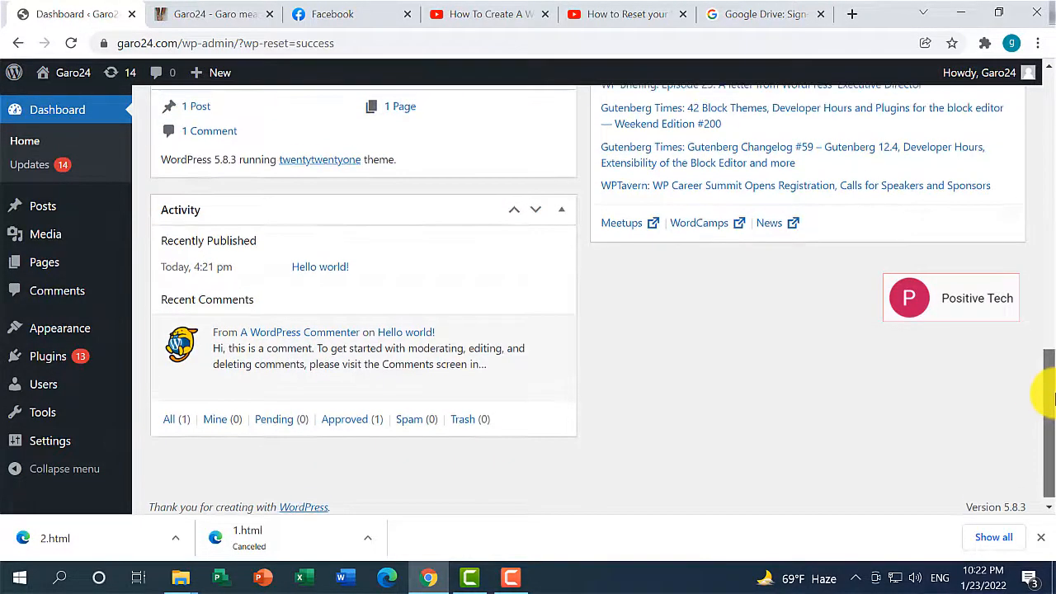
{"action": "left_click_drag", "start_coordinate": [1046, 398], "coordinate": [1044, 333]}
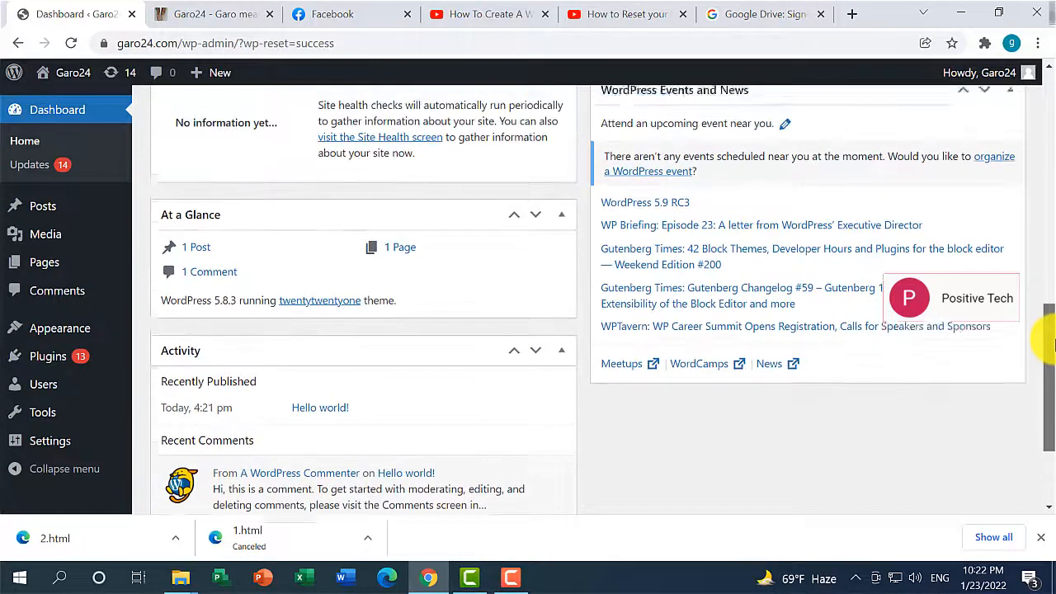
{"action": "right_click", "coordinate": [1045, 334]}
{"action": "left_click", "coordinate": [1053, 318]}
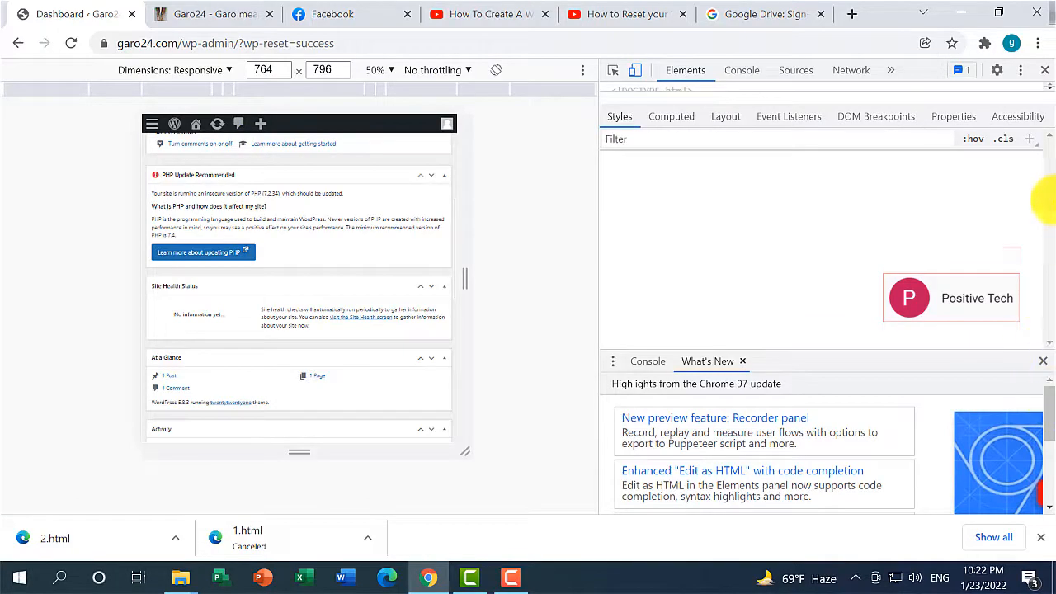
{"action": "left_click", "coordinate": [1045, 70]}
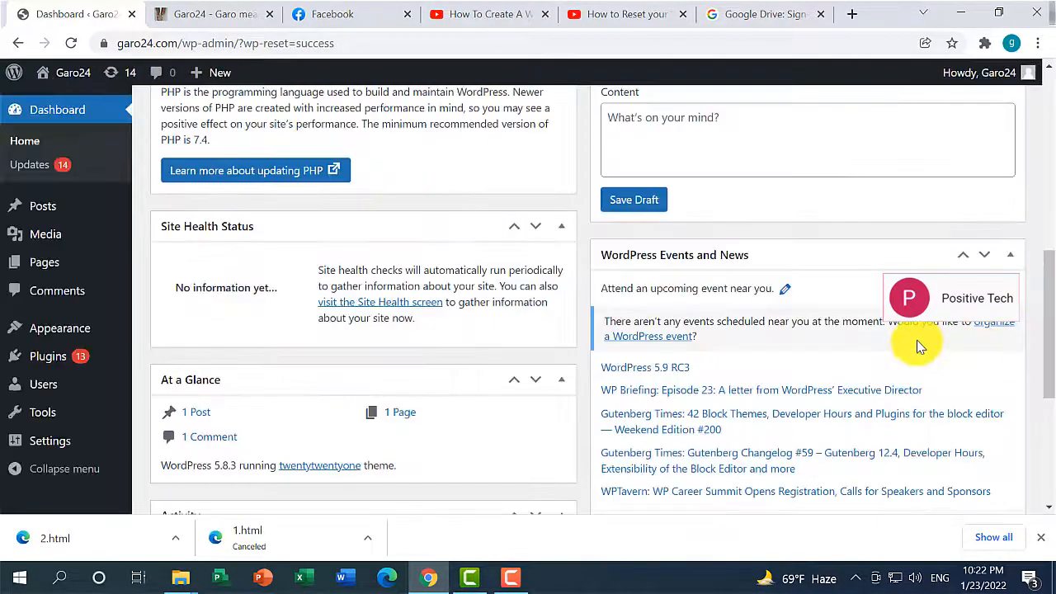
- View the Garo24 public front page from the dashboard and return to the dashboard
{"action": "scroll", "coordinate": [1045, 314], "scroll_direction": "up", "scroll_amount": 2}
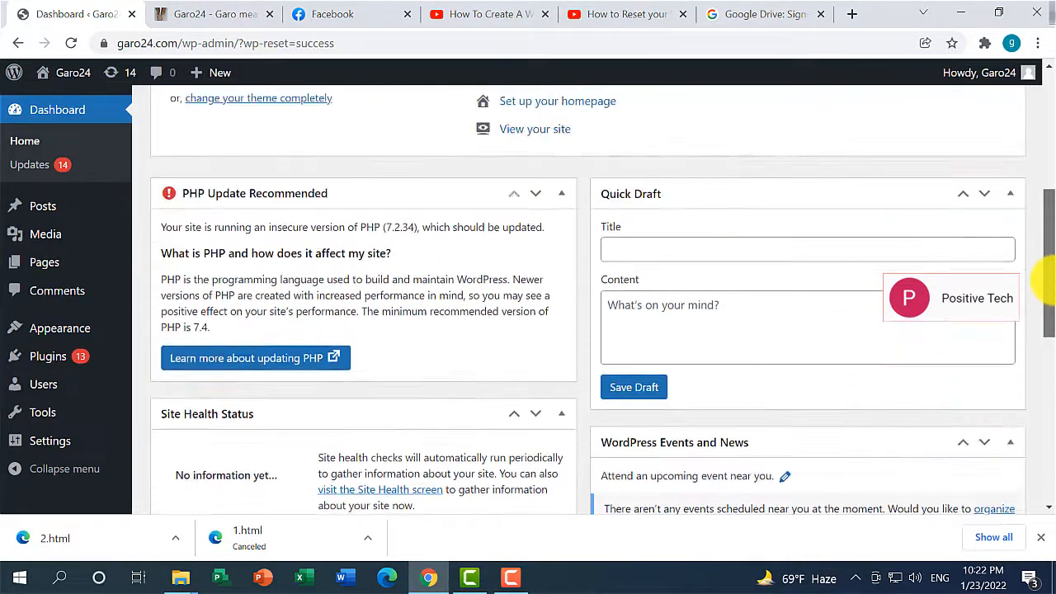
{"action": "left_click_drag", "start_coordinate": [1048, 288], "coordinate": [1039, 141]}
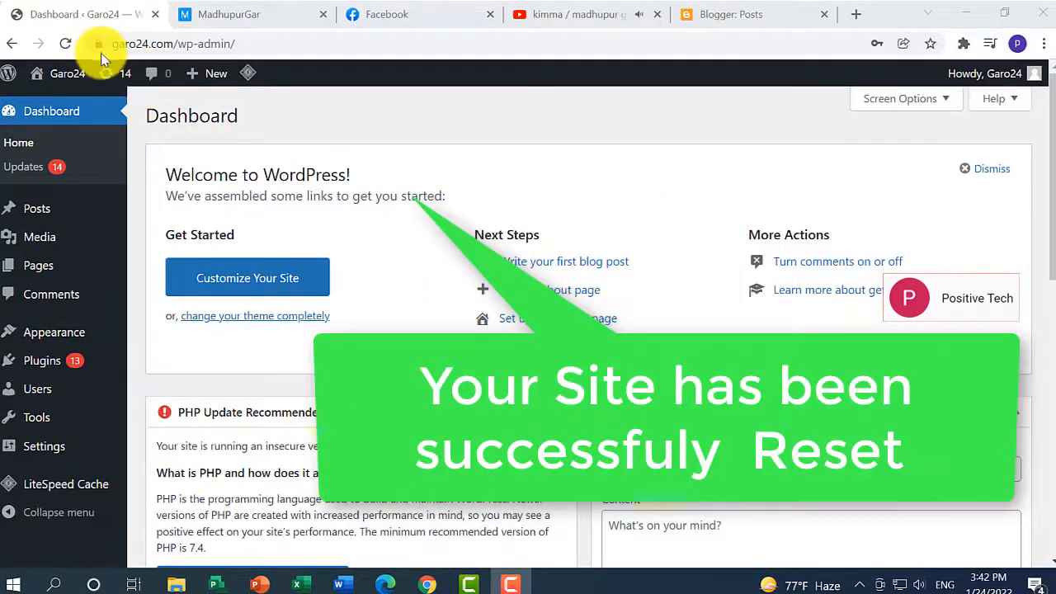
{"action": "mouse_move", "coordinate": [72, 72]}
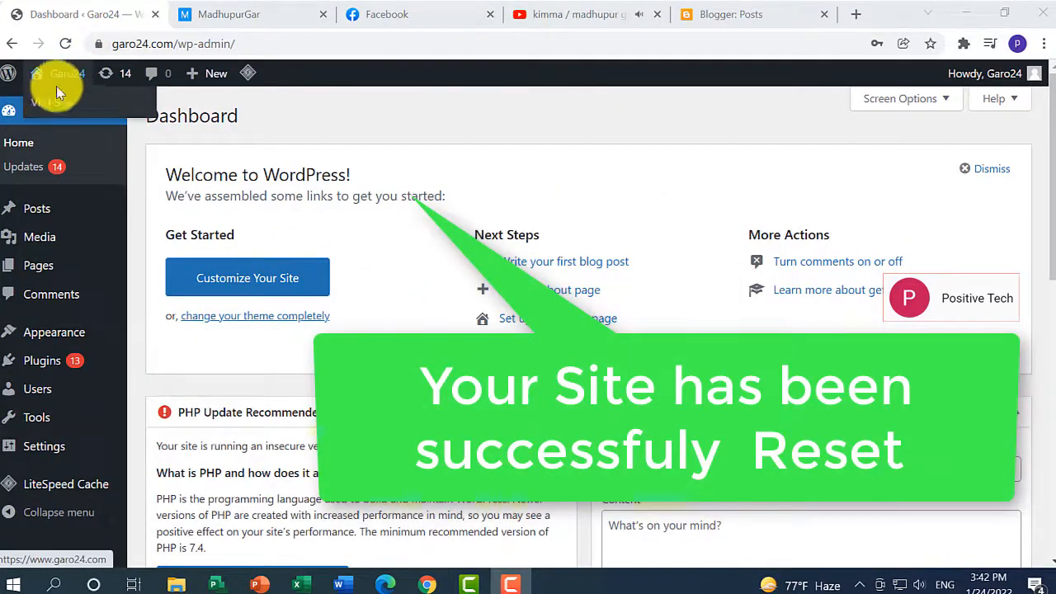
{"action": "left_click", "coordinate": [56, 103]}
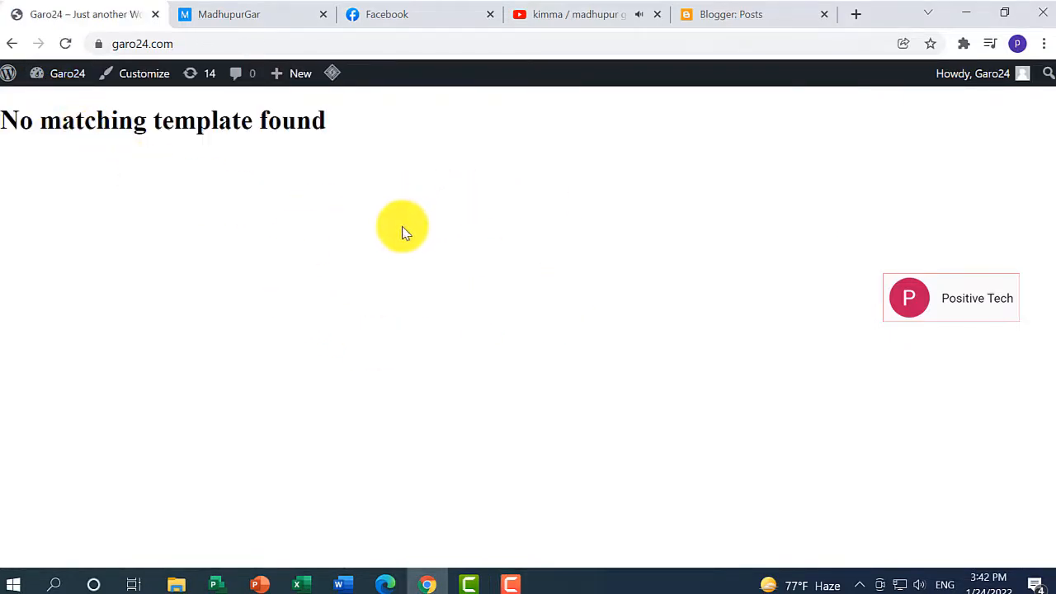
{"action": "mouse_move", "coordinate": [62, 80]}
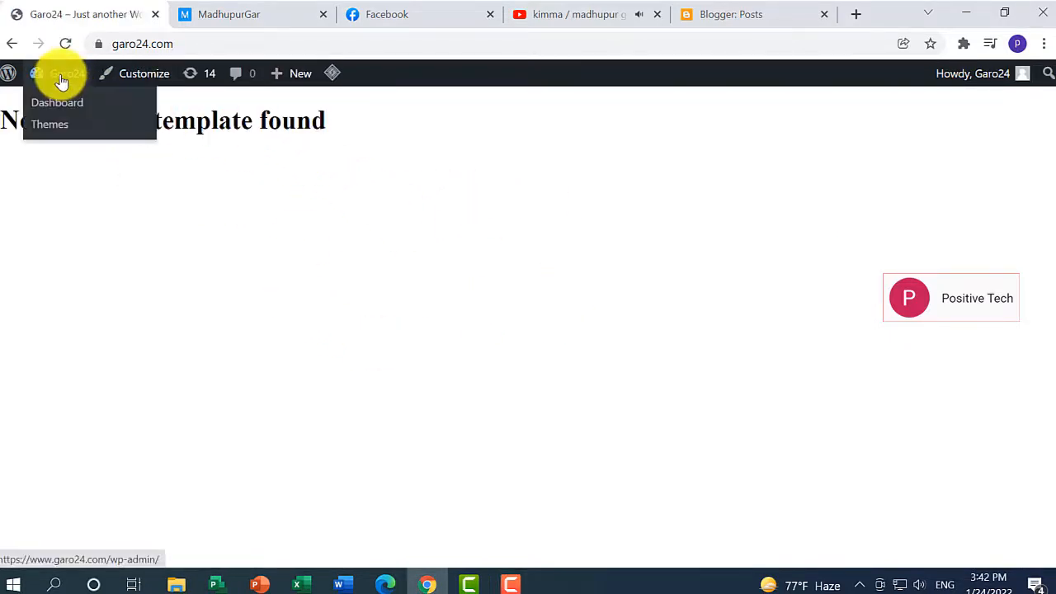
{"action": "left_click", "coordinate": [48, 109]}
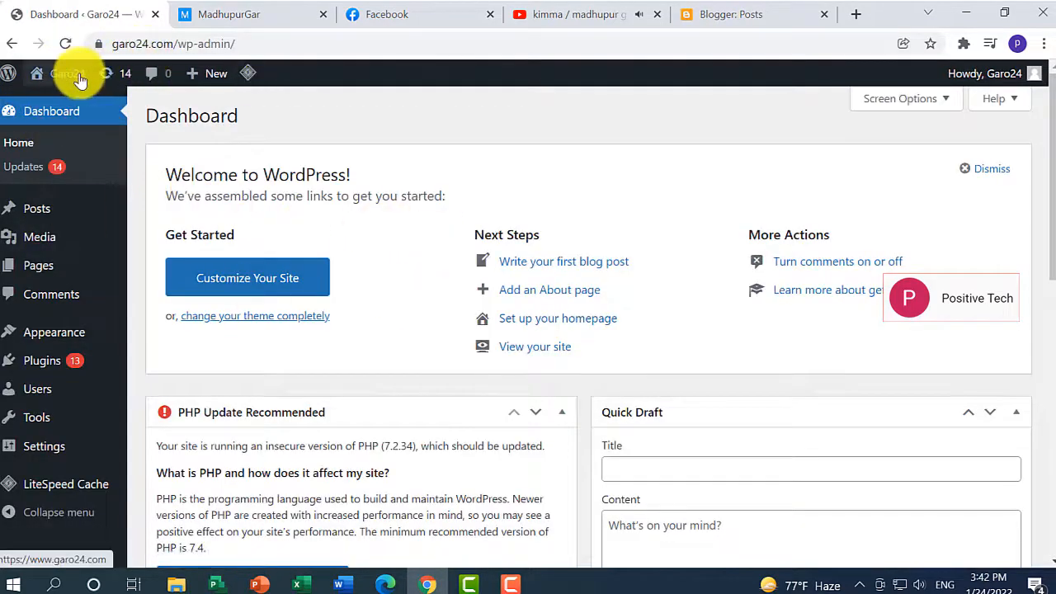
- Check the site's installed themes and its public front page, ending back on the dashboard
{"action": "mouse_move", "coordinate": [72, 79]}
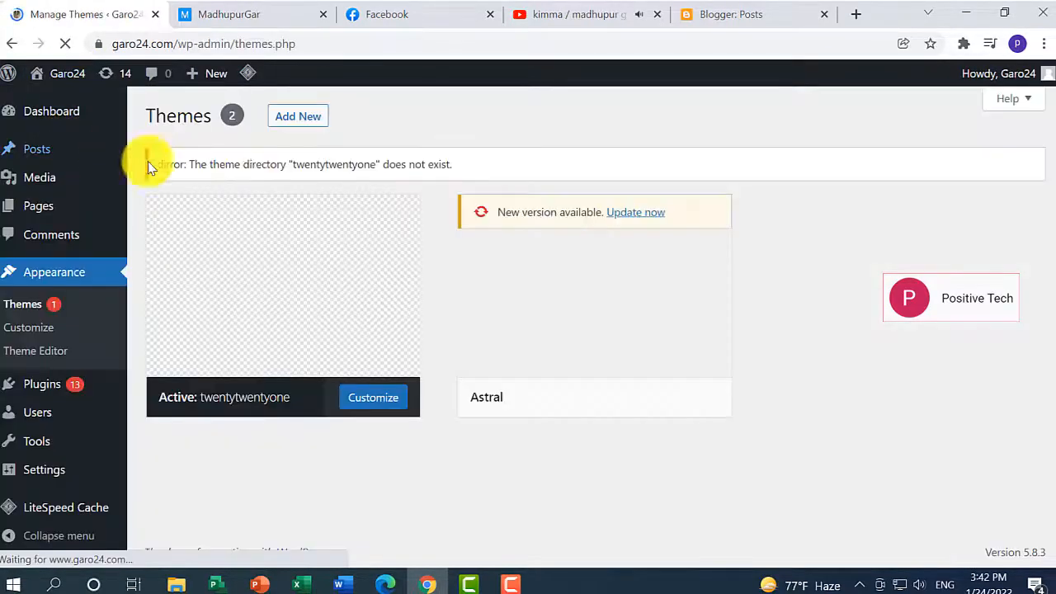
{"action": "mouse_move", "coordinate": [701, 316]}
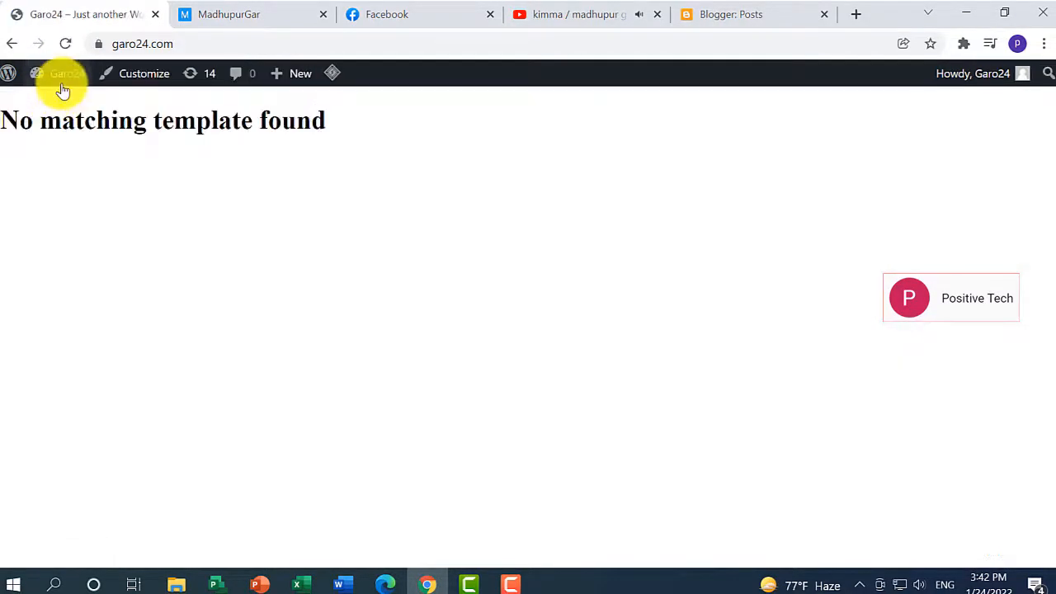
{"action": "left_click", "coordinate": [62, 82]}
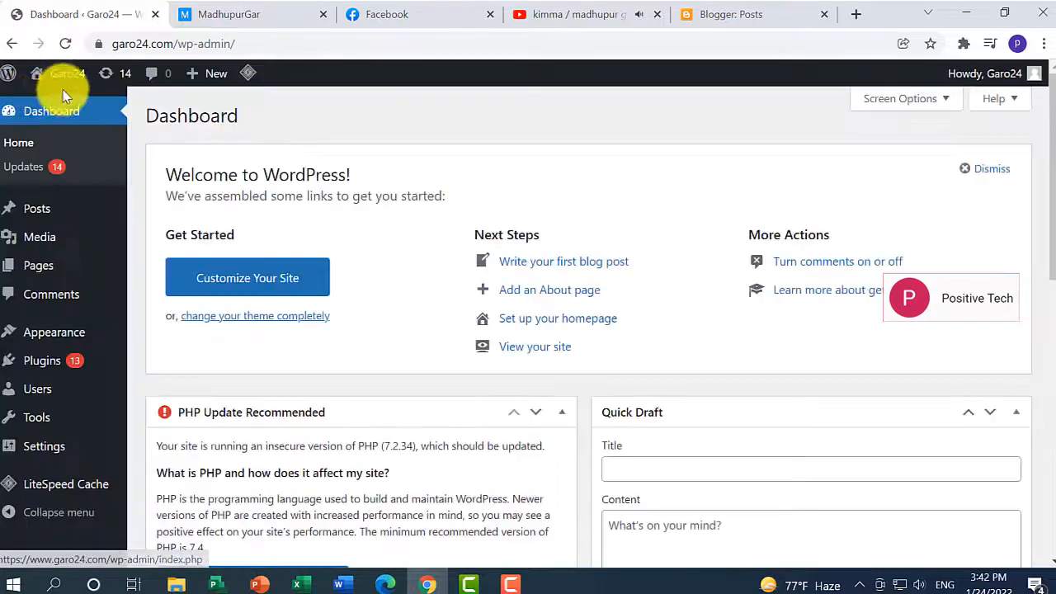
- Visit the Garo24 front page once more and go back to the dashboard
{"action": "mouse_move", "coordinate": [59, 80]}
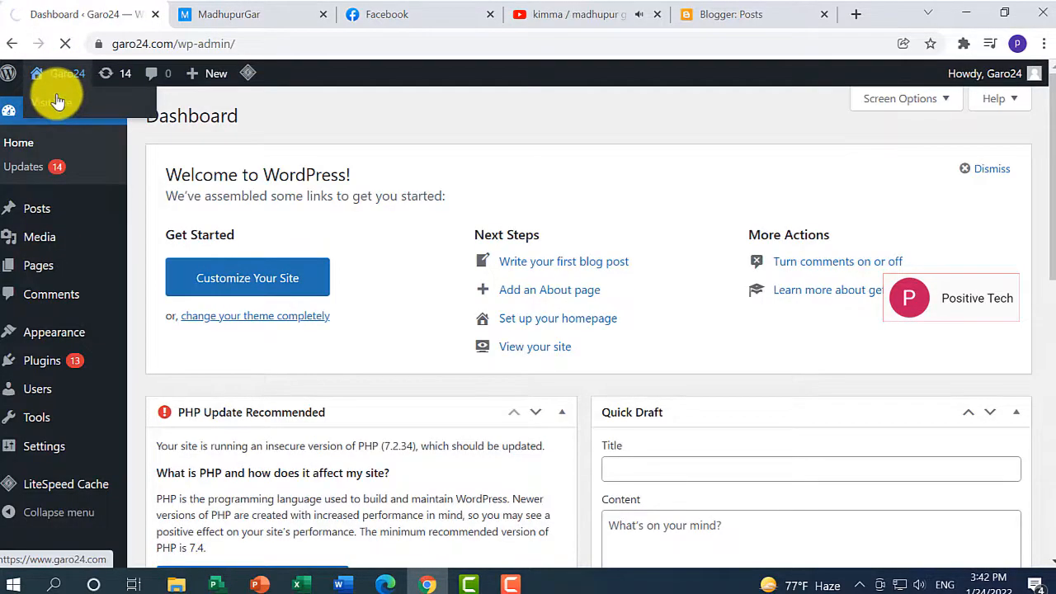
{"action": "left_click", "coordinate": [58, 101]}
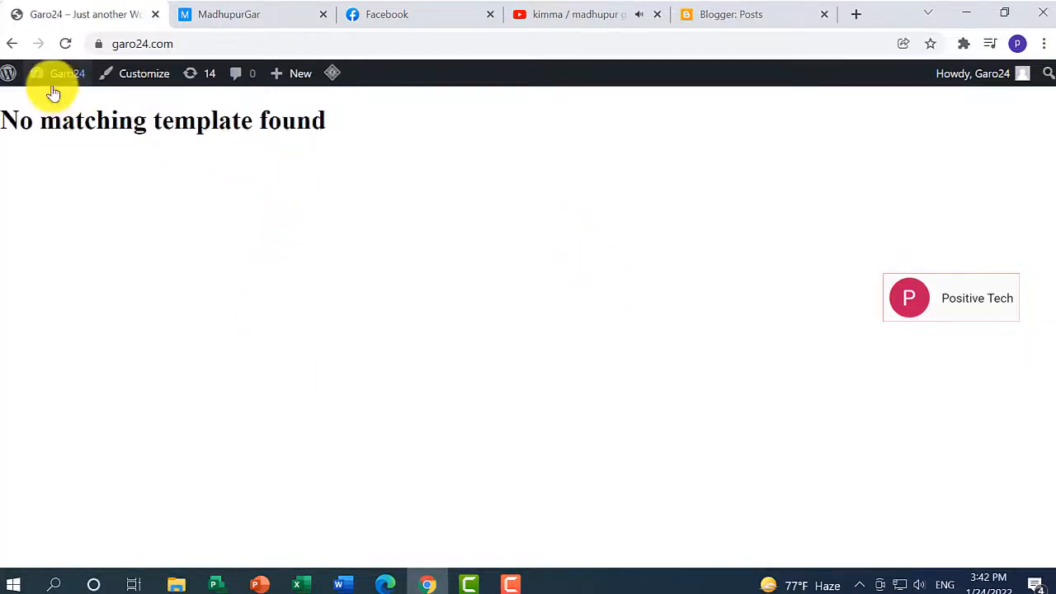
{"action": "mouse_move", "coordinate": [53, 79]}
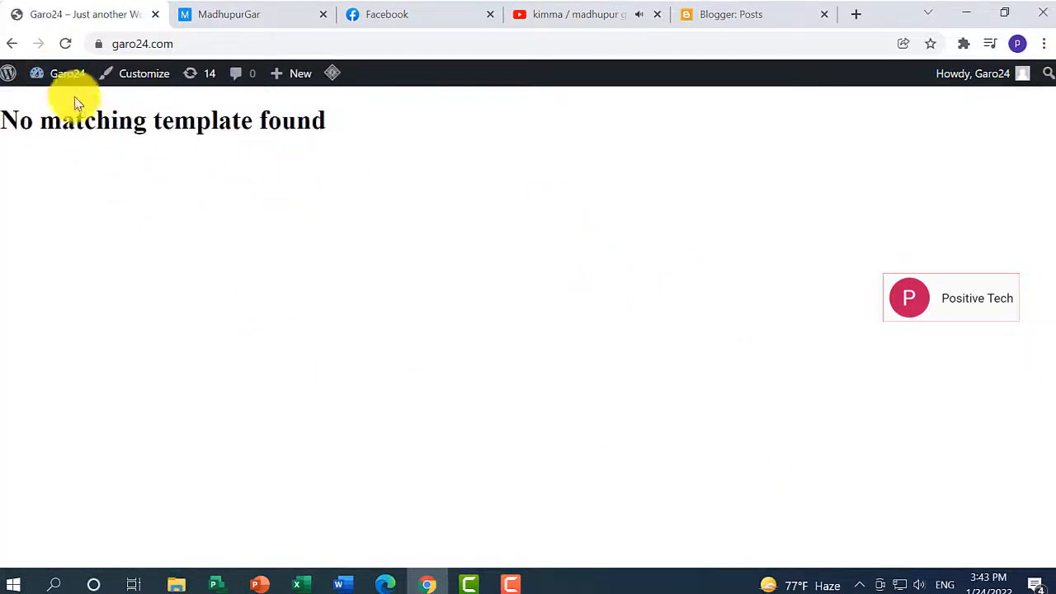
{"action": "left_click", "coordinate": [63, 111]}
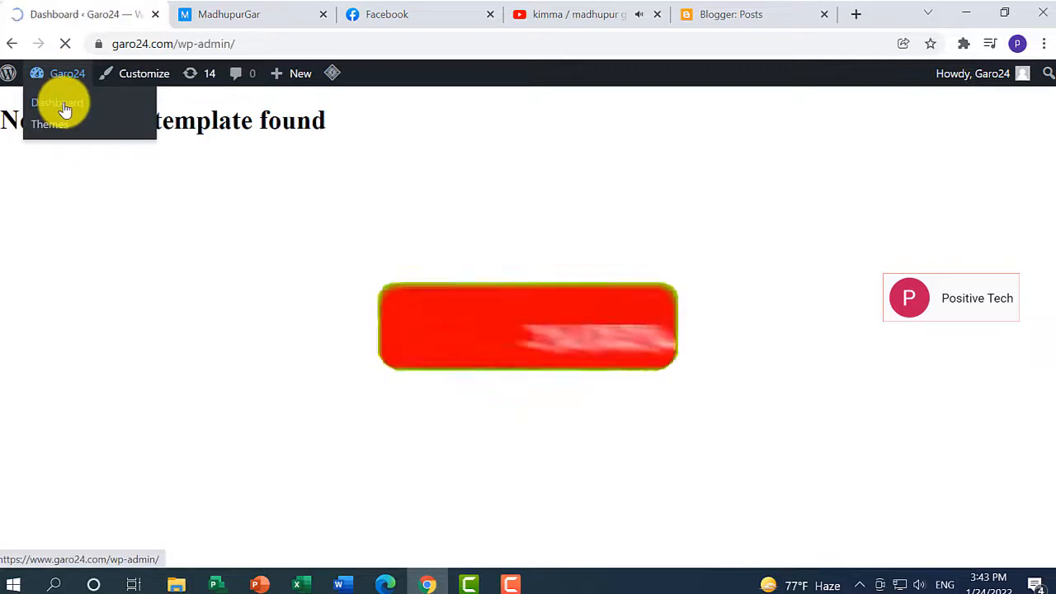